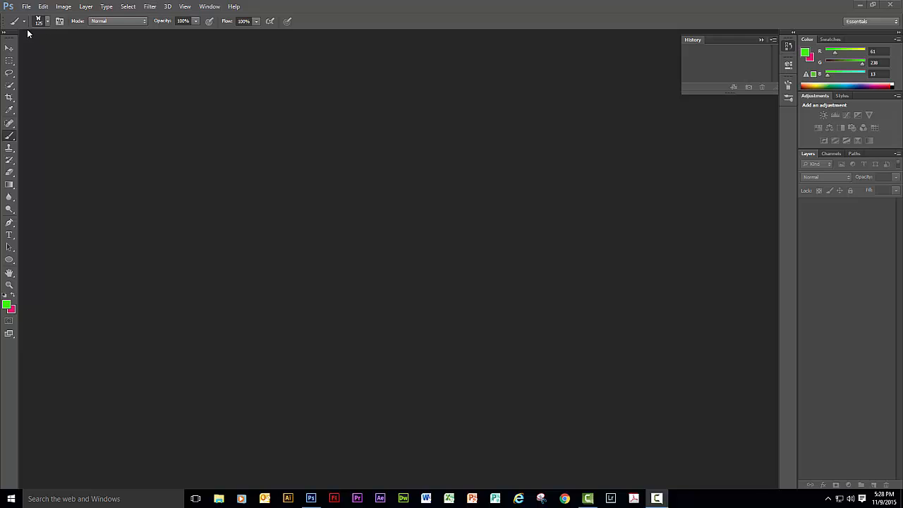
Create a new document named PSAnimeVid1FL using the Film & Video preset at NTSC DV size, accepting the pixel aspect ratio notice.
left_click(26, 6)
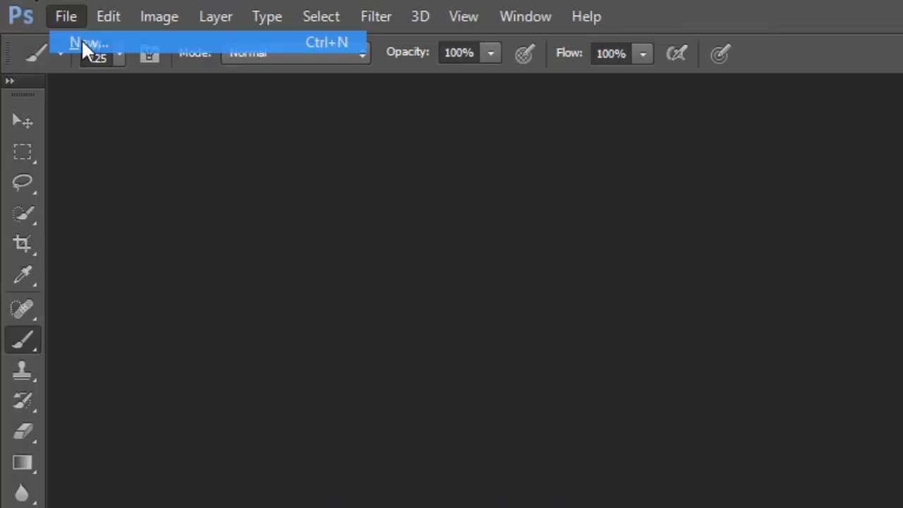
left_click(34, 17)
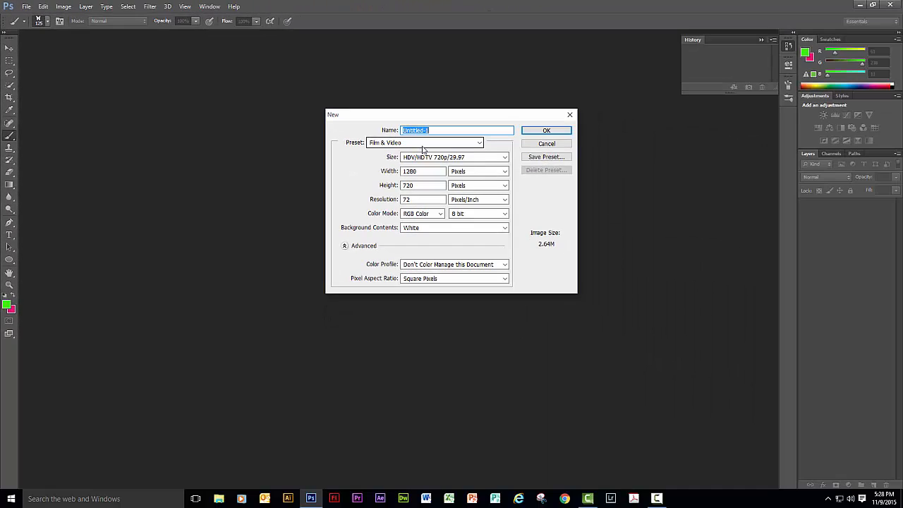
type("PSAni")
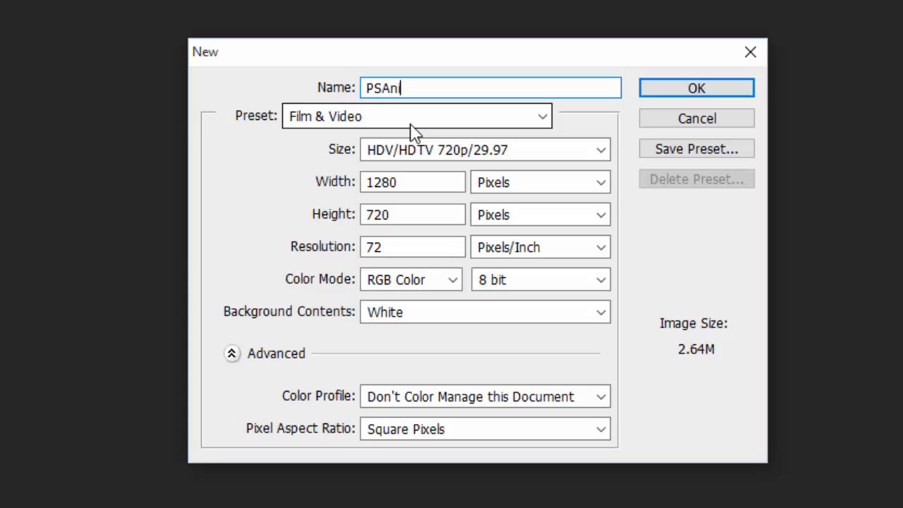
type("meVid1FL")
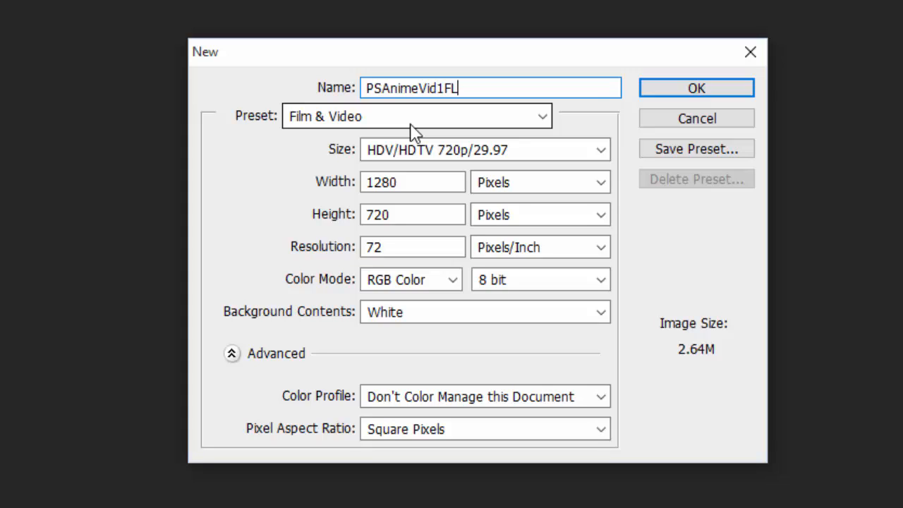
left_click(542, 120)
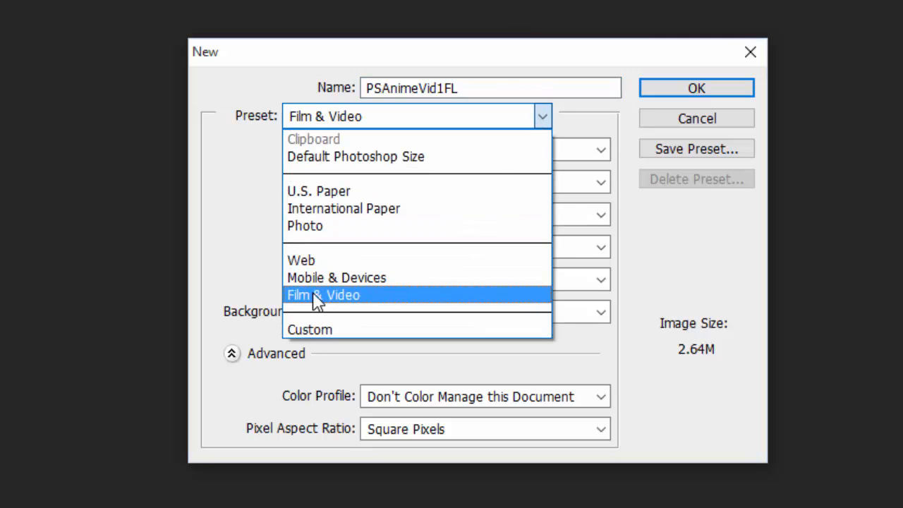
left_click(309, 296)
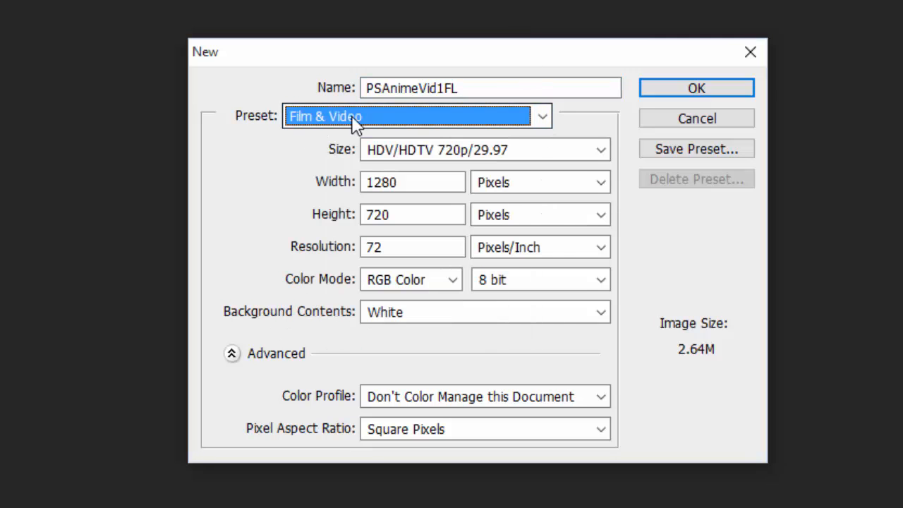
left_click(602, 152)
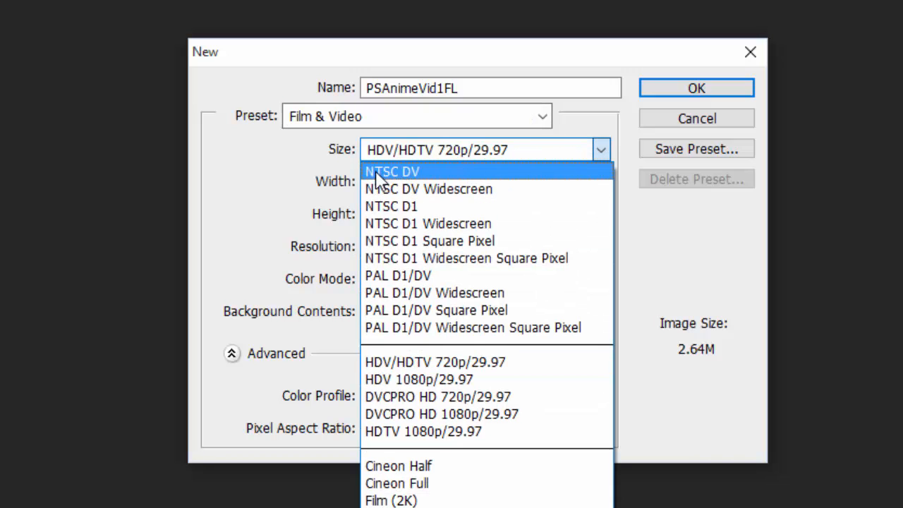
left_click(423, 173)
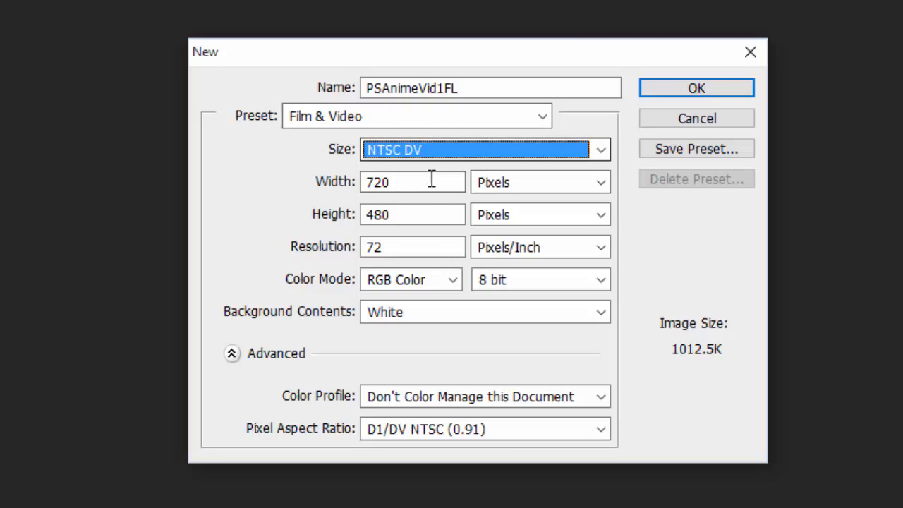
left_click(696, 91)
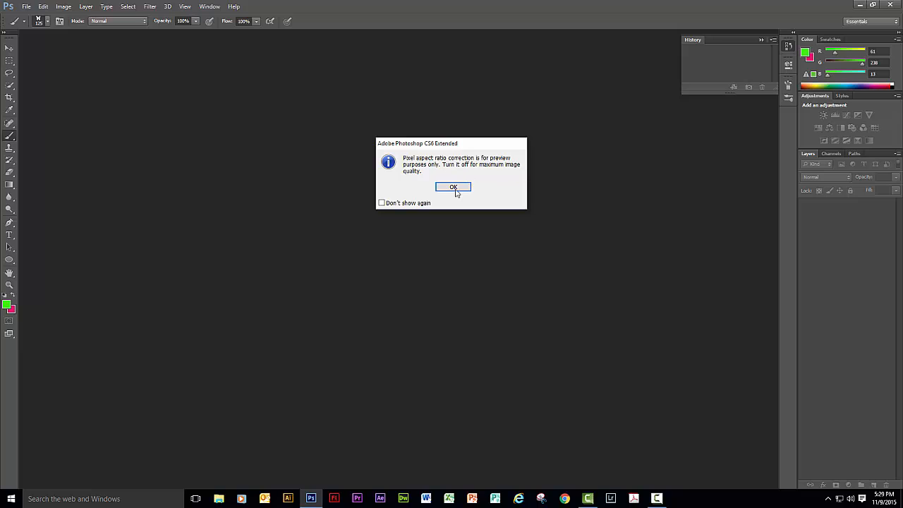
left_click(457, 189)
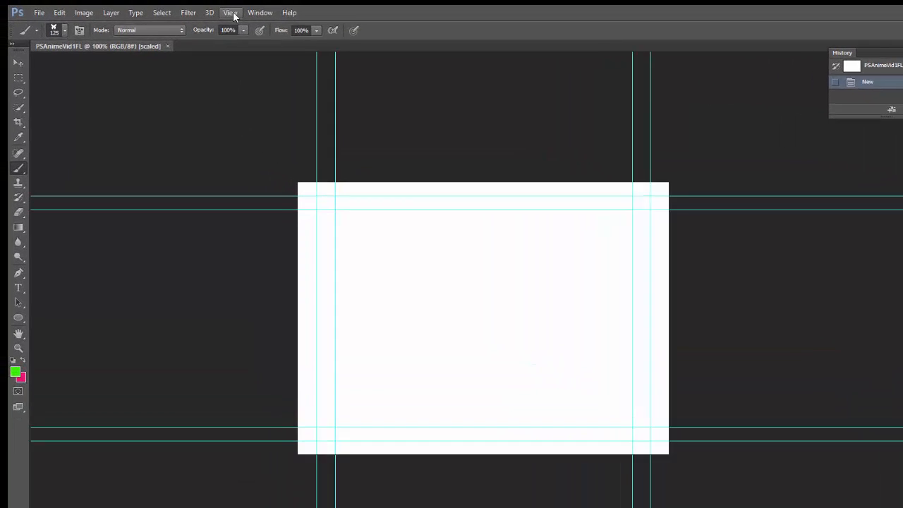
Show the Timeline in the workspace.
left_click(216, 8)
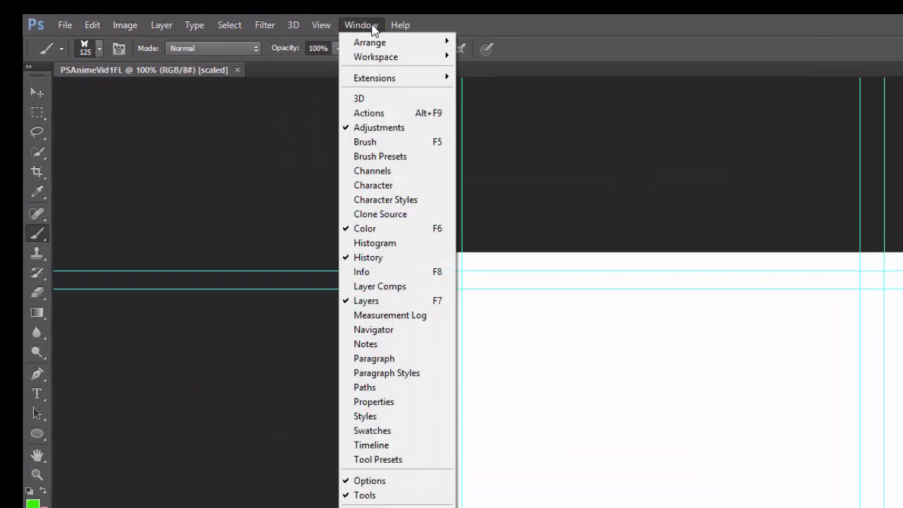
left_click(371, 27)
left_click(367, 26)
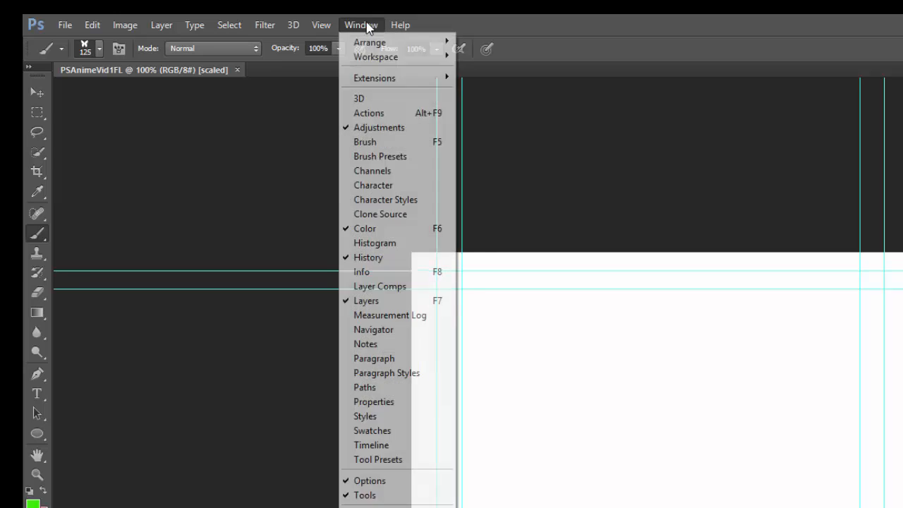
left_click(379, 447)
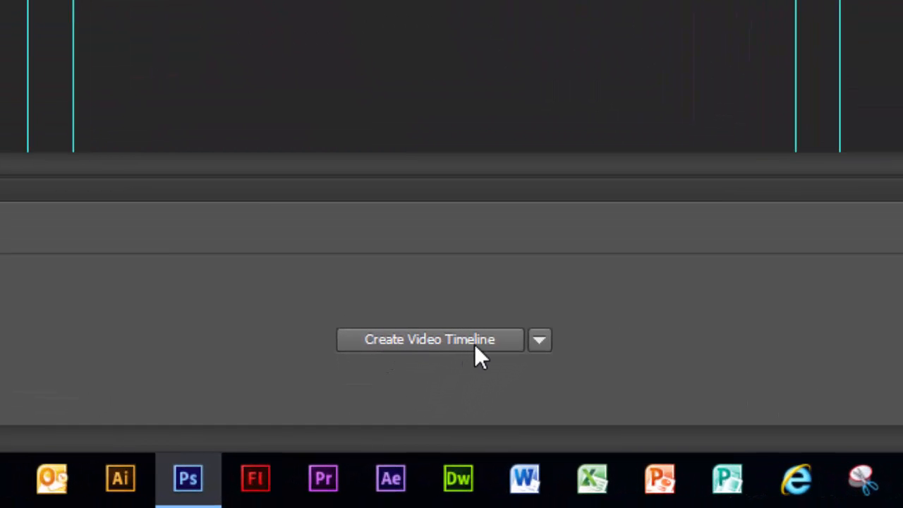
Create a video timeline for the document, choosing it over frame animation.
left_click(539, 340)
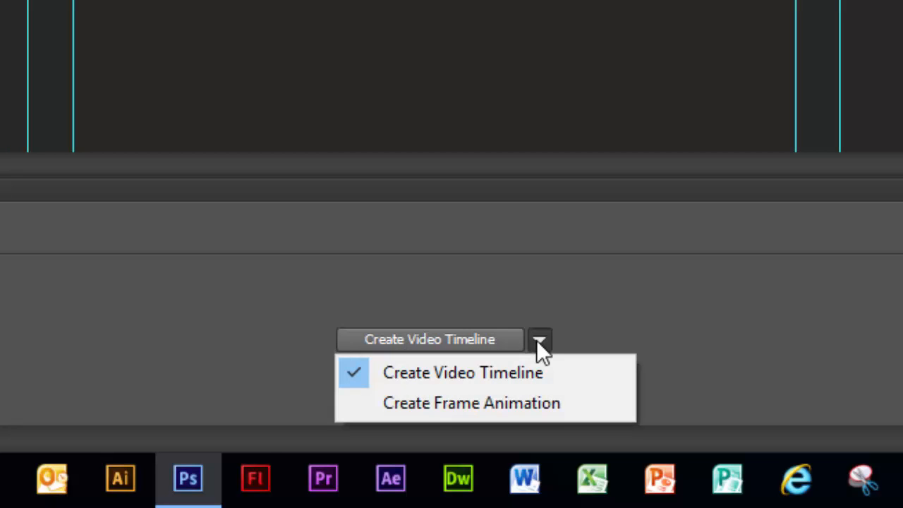
left_click(452, 374)
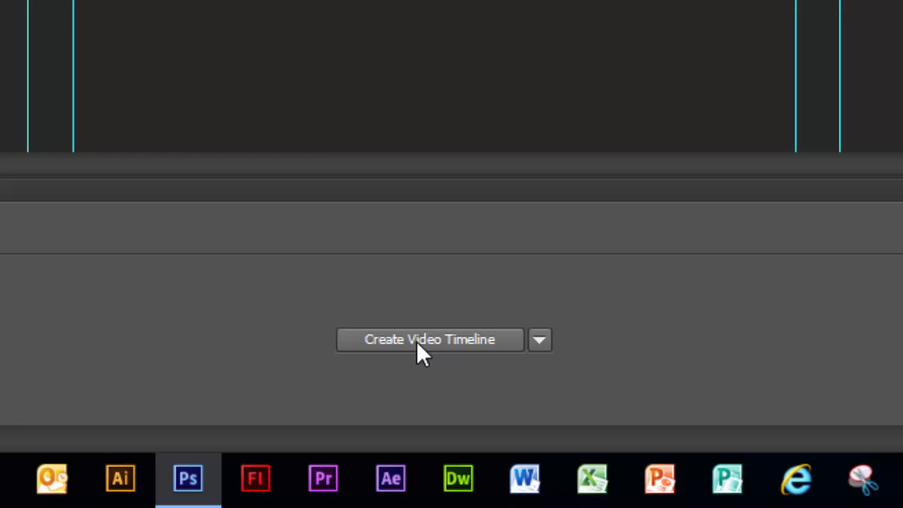
left_click(547, 340)
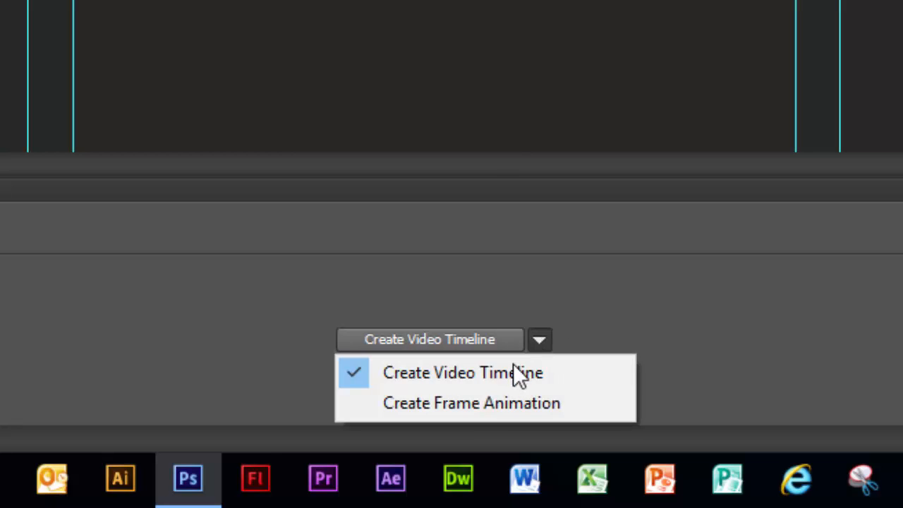
left_click(485, 371)
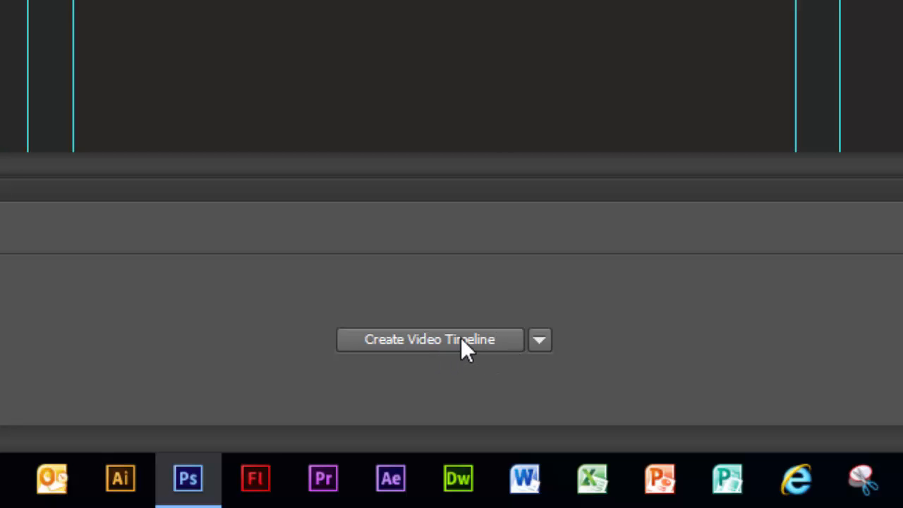
left_click(437, 340)
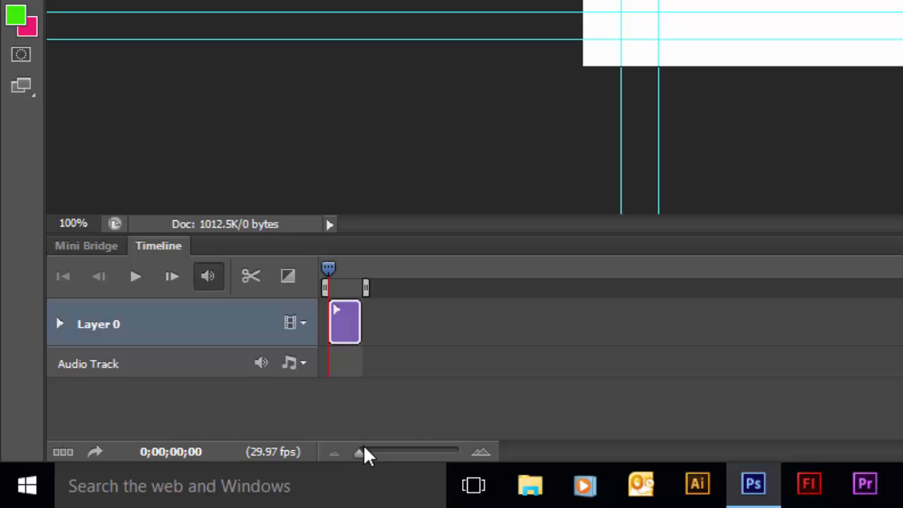
Add a new blank video layer above Layer 0.
left_click_drag(362, 452, 340, 459)
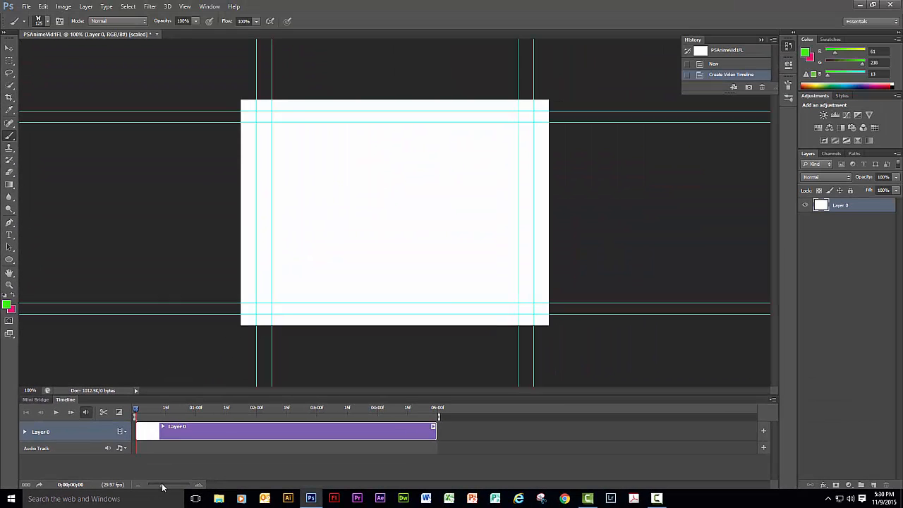
left_click_drag(161, 487, 167, 485)
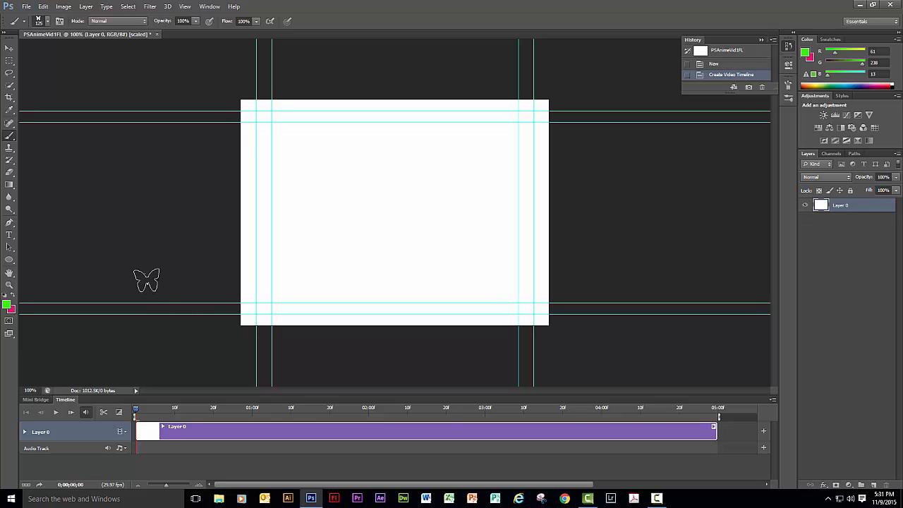
left_click(86, 7)
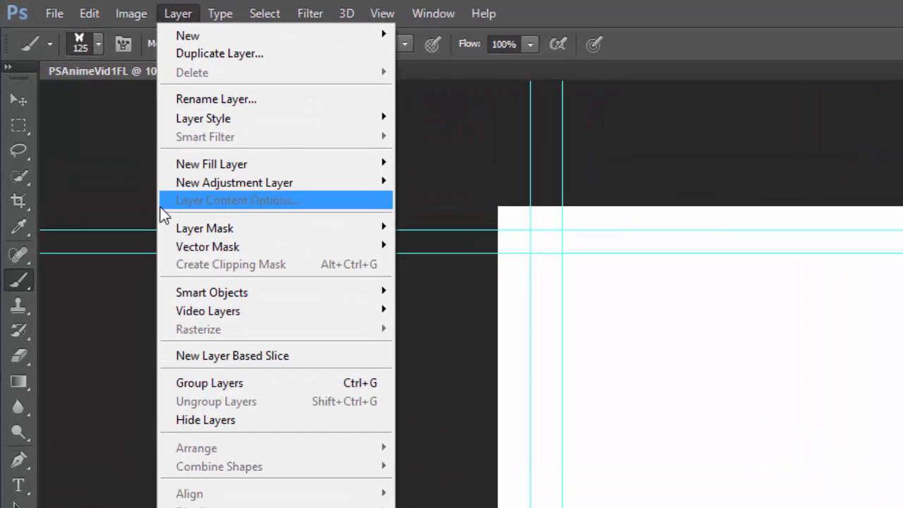
mouse_move(212, 314)
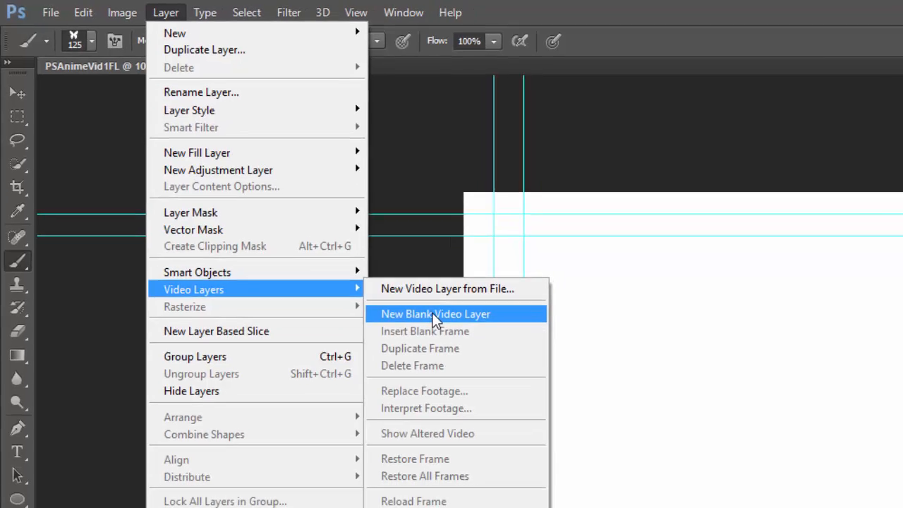
left_click(464, 336)
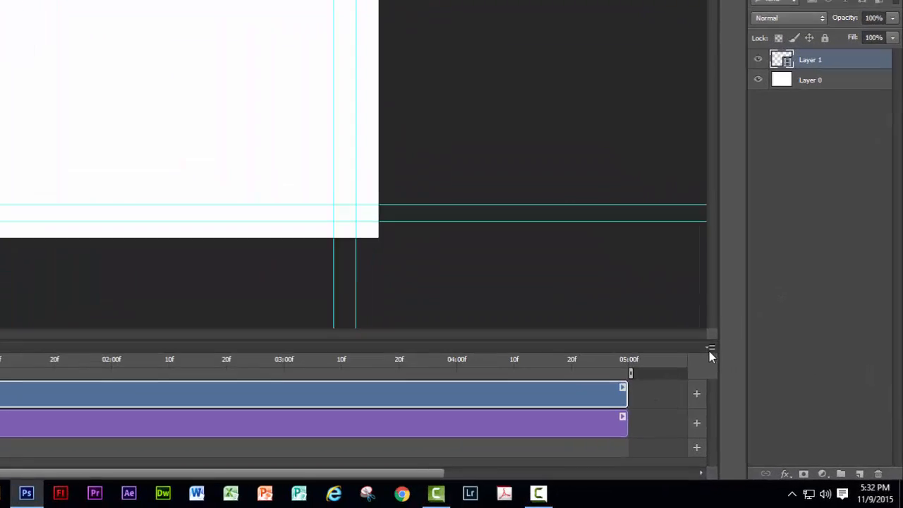
Switch the timeline shortcut keys off and back on.
left_click(773, 400)
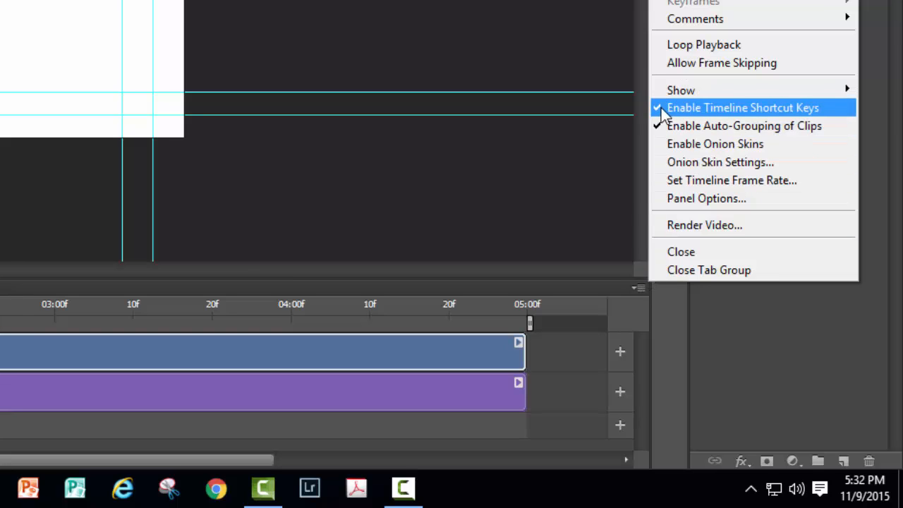
left_click(720, 113)
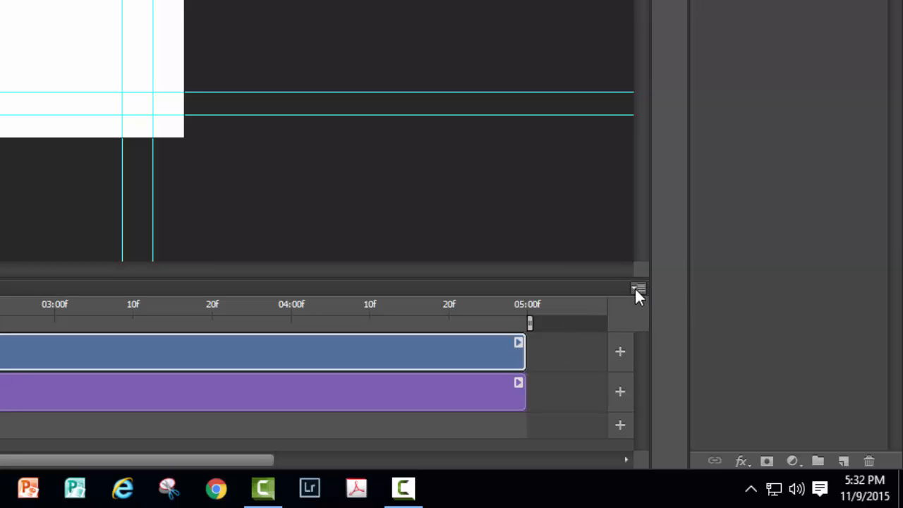
left_click(637, 288)
left_click(684, 110)
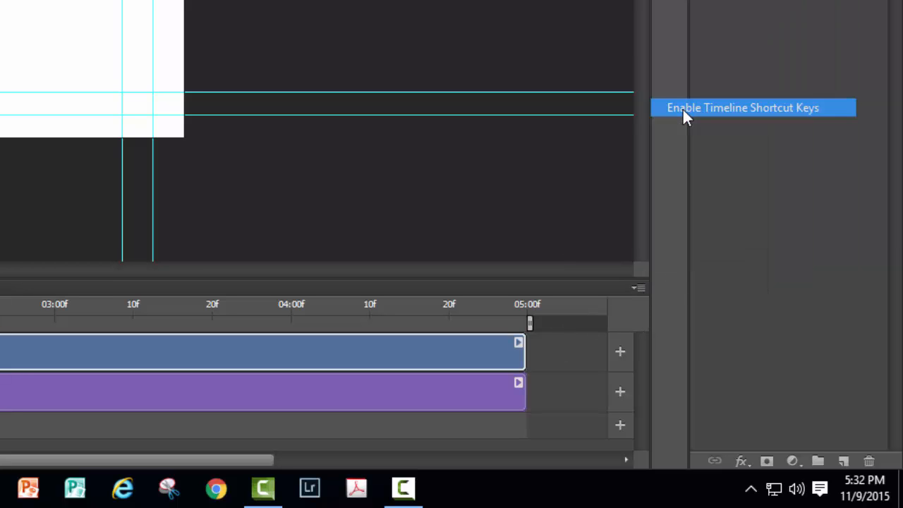
Enable onion skins for the timeline and check that the option is active.
left_click(639, 289)
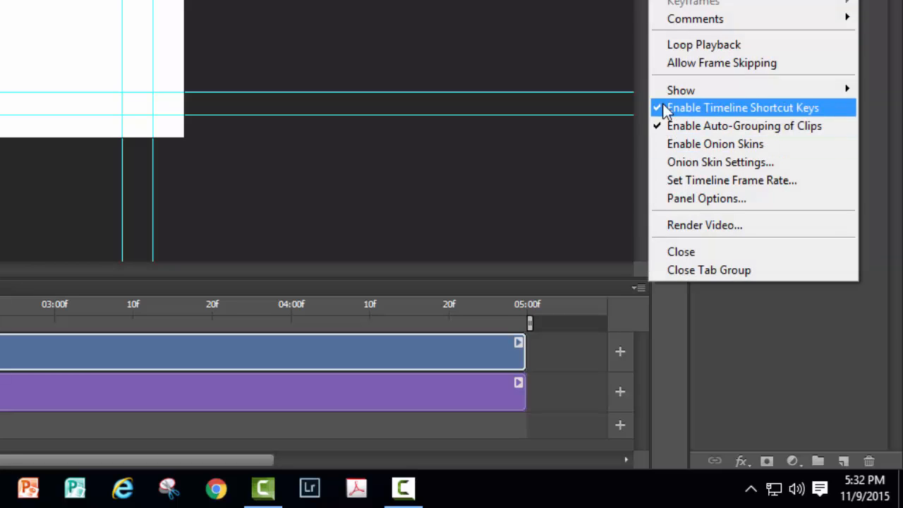
left_click(662, 149)
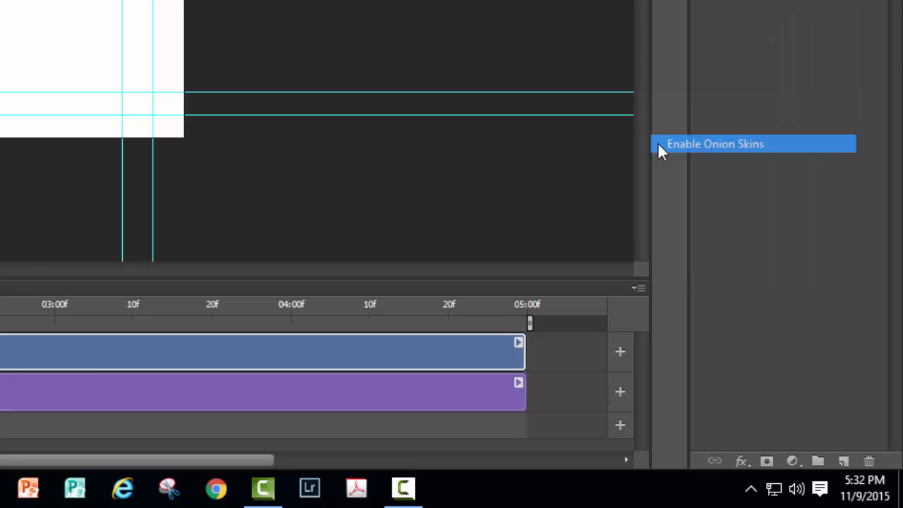
left_click(640, 286)
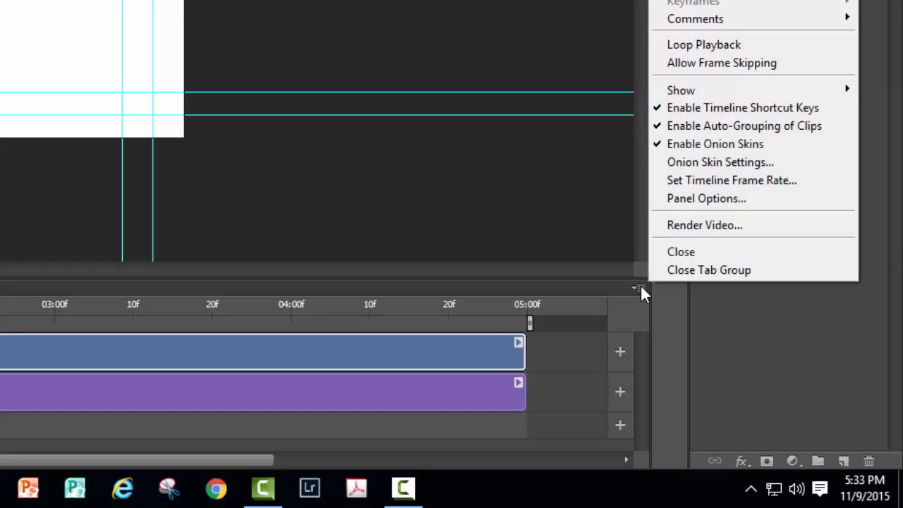
left_click(656, 143)
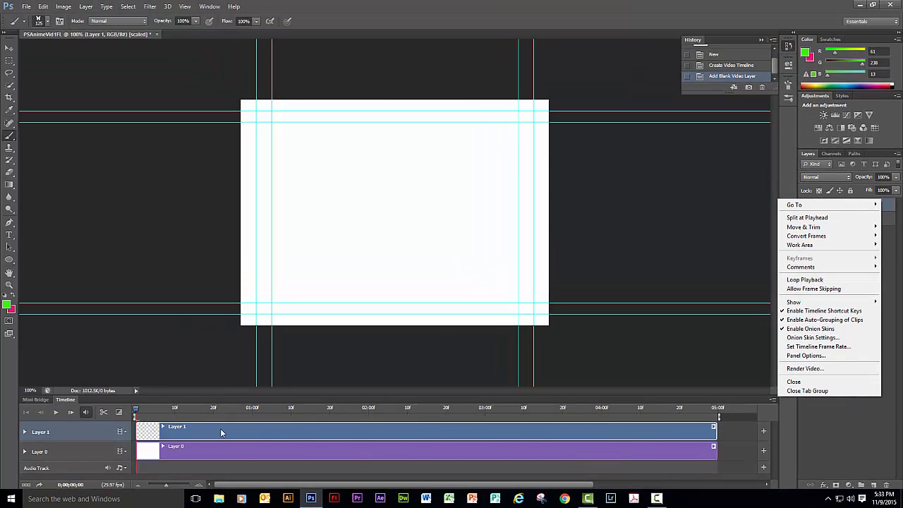
Scrub the playhead forward along the timeline and return it to the first frame at 0;00;00;00.
left_click(136, 411)
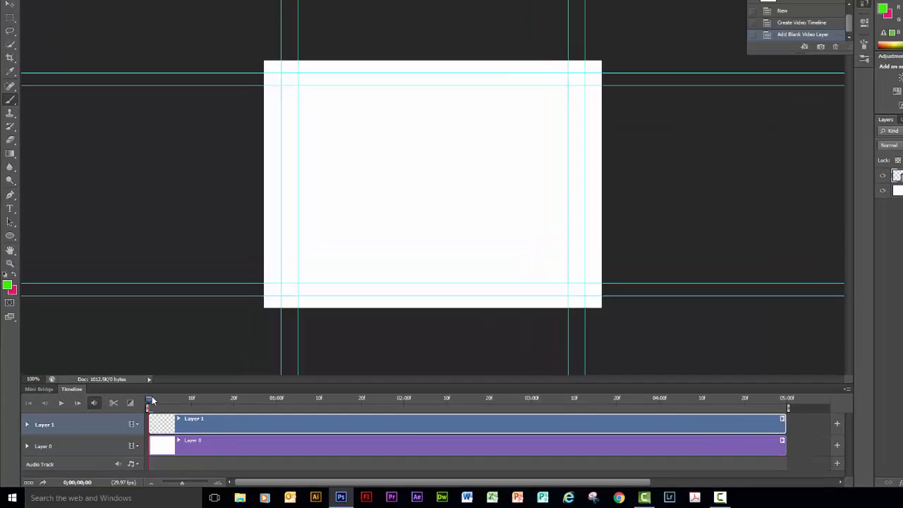
left_click_drag(138, 410, 144, 408)
left_click_drag(263, 329, 720, 328)
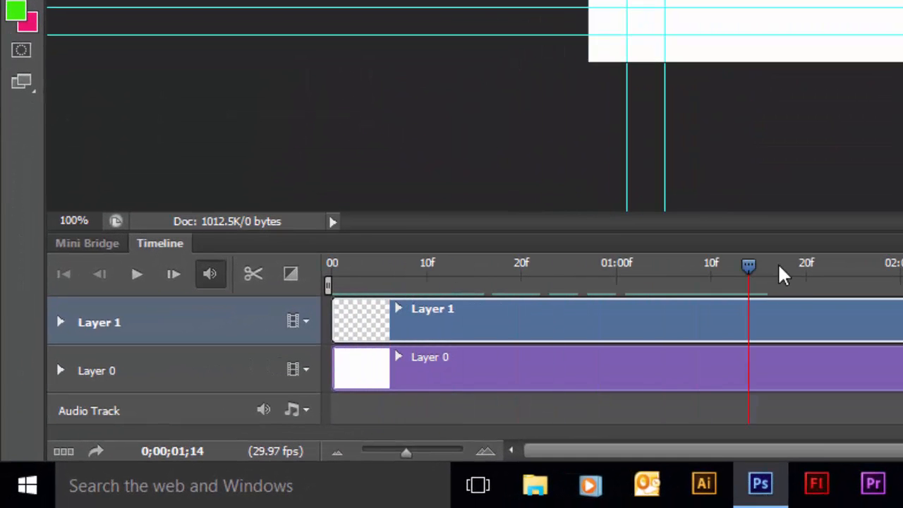
left_click_drag(899, 282, 333, 267)
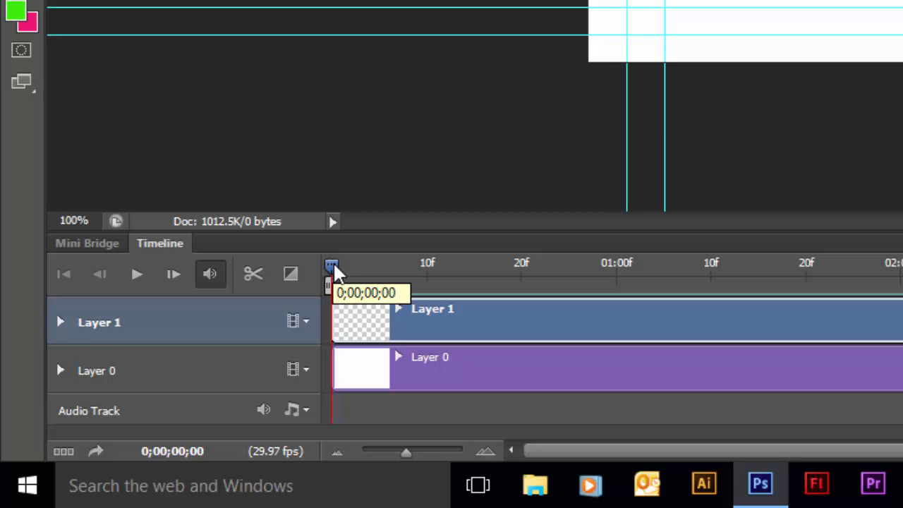
mouse_move(333, 261)
left_mouse_down()
mouse_move(634, 262)
mouse_move(331, 279)
left_mouse_up()
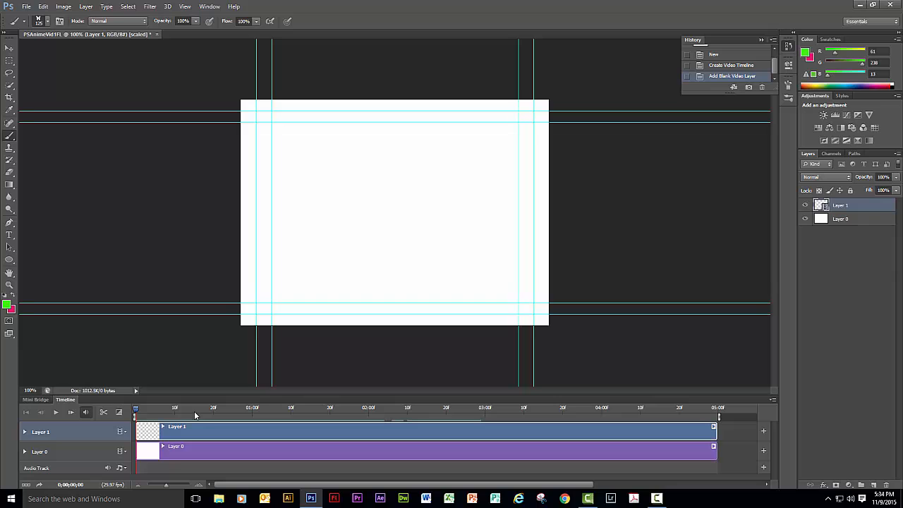
left_click(83, 40)
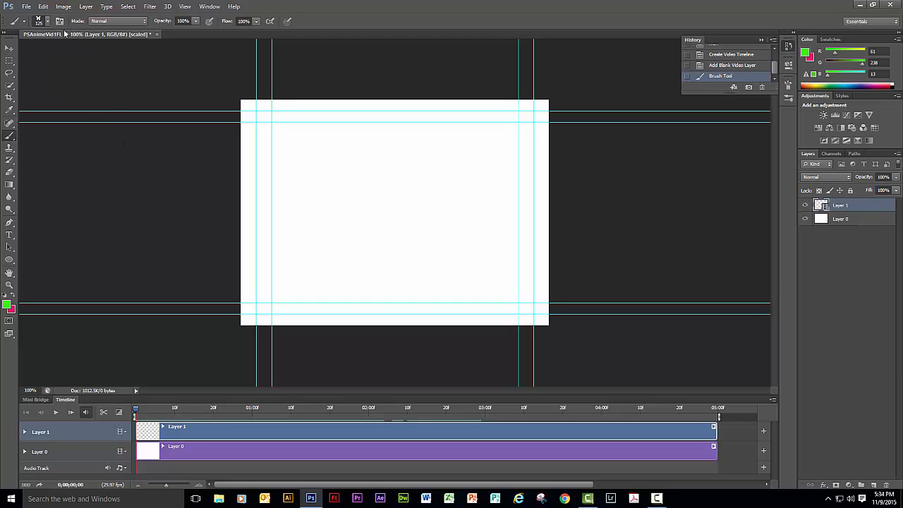
Open the brush presets and append the Special Effect brush set to the current brushes.
left_click(59, 21)
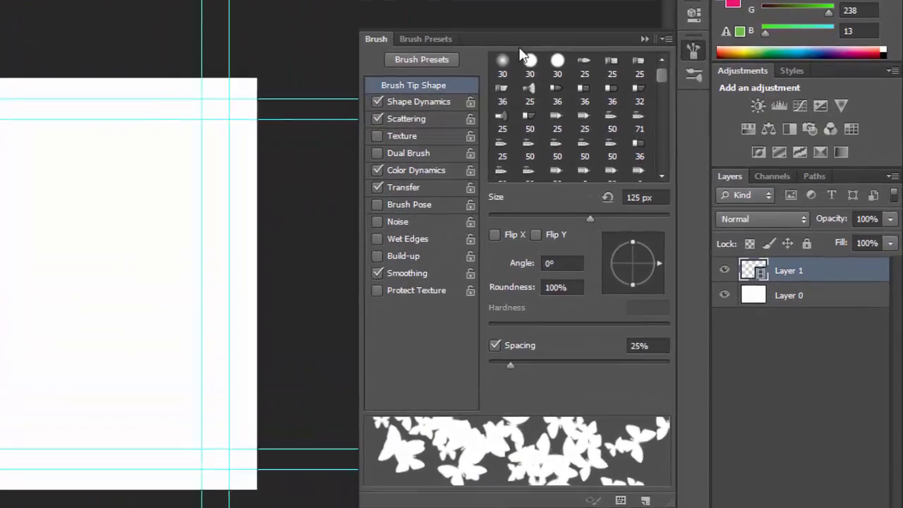
left_click(425, 39)
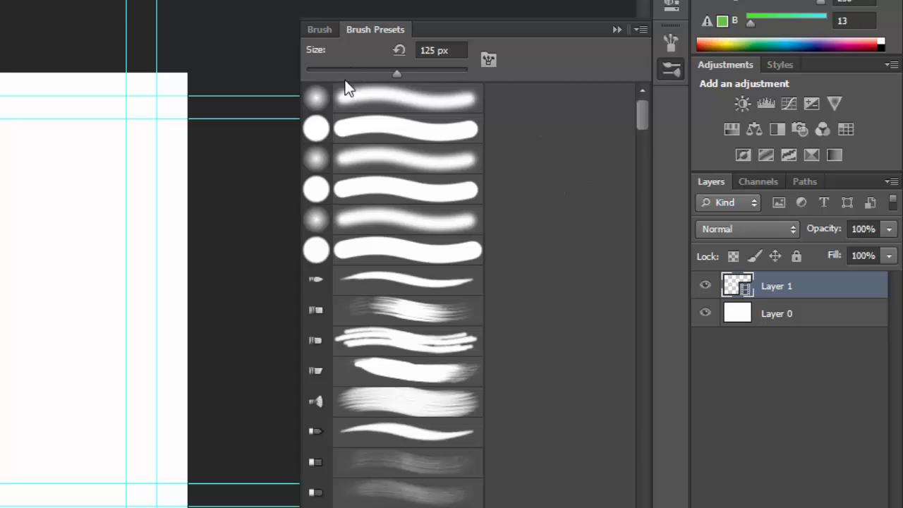
left_click(439, 104)
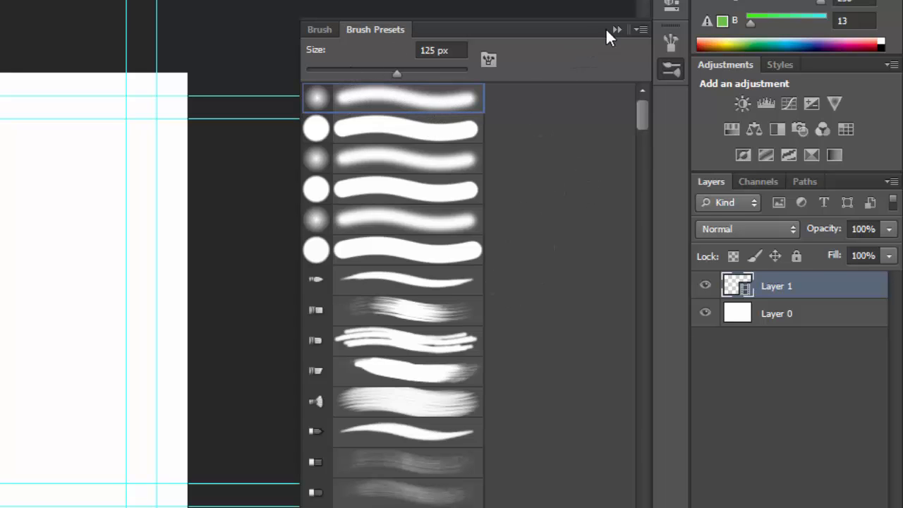
left_click(641, 31)
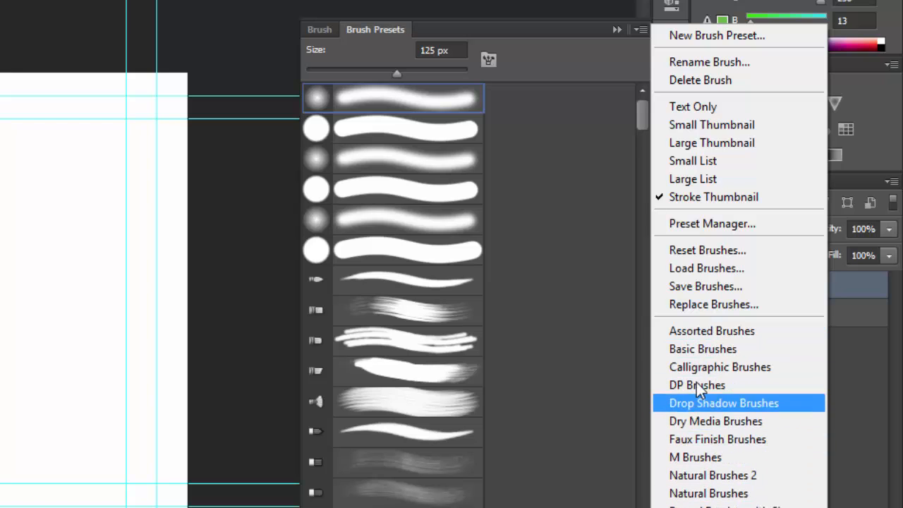
left_click(698, 507)
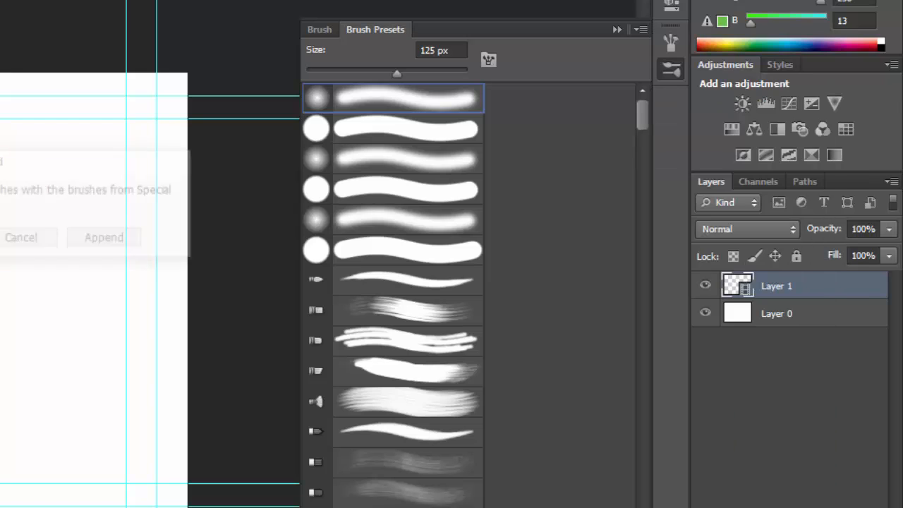
left_click(104, 239)
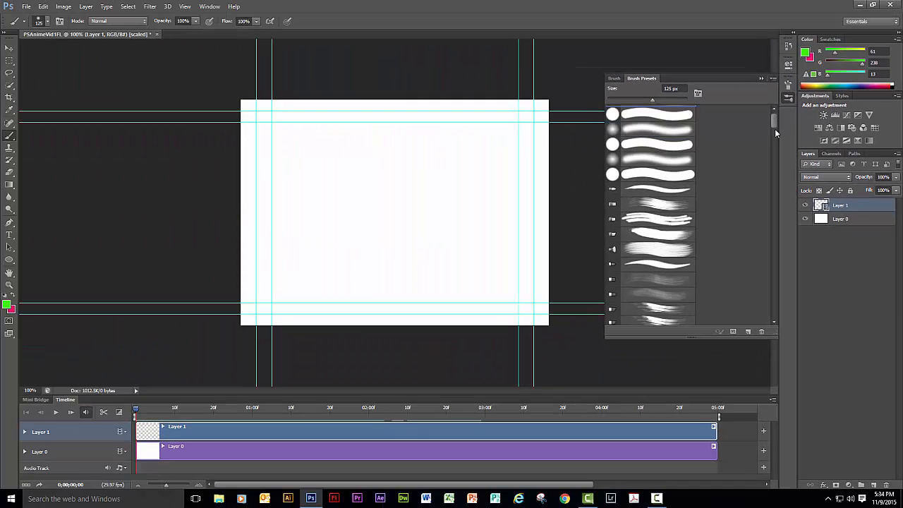
Choose the soft round 28 px brush preset for painting.
left_click_drag(731, 130, 730, 366)
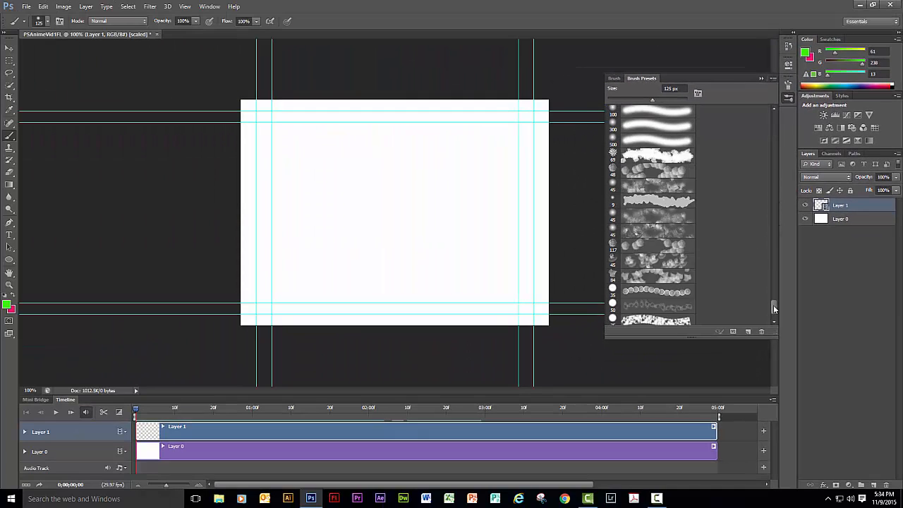
mouse_move(774, 305)
left_mouse_down()
mouse_move(774, 319)
mouse_move(779, 284)
mouse_move(775, 298)
left_mouse_up()
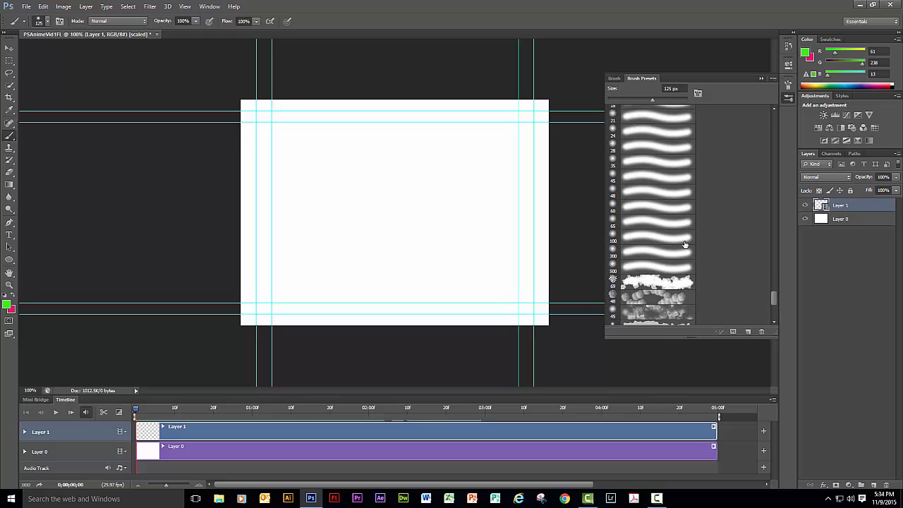
left_click(641, 146)
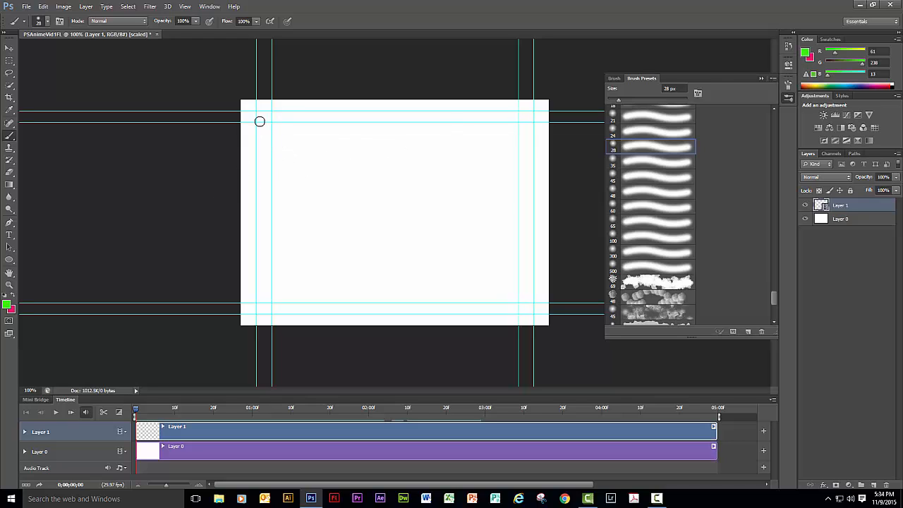
Paint a green ball at the canvas's upper-left guide corner on frame 0 and repeat it slightly further right on frames 1 and 2.
mouse_move(260, 119)
left_mouse_down()
mouse_move(270, 117)
mouse_move(264, 124)
mouse_move(277, 133)
left_mouse_up()
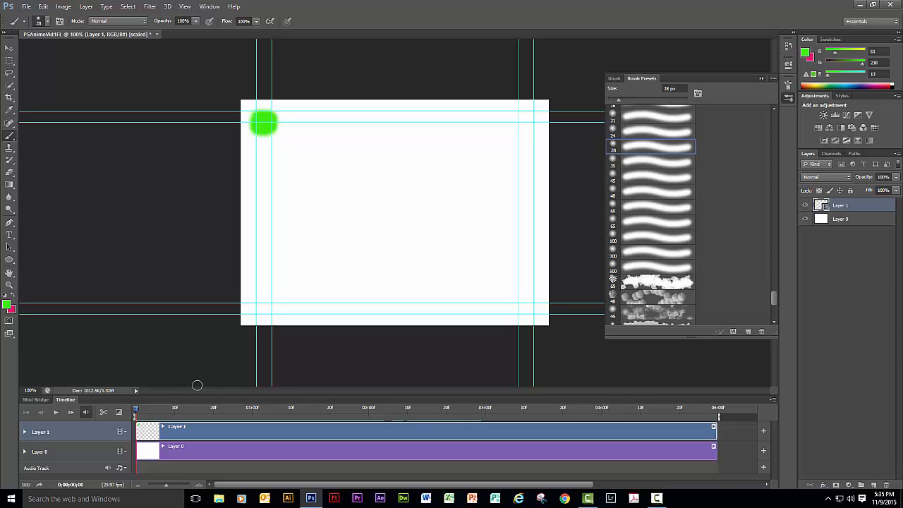
key("Right")
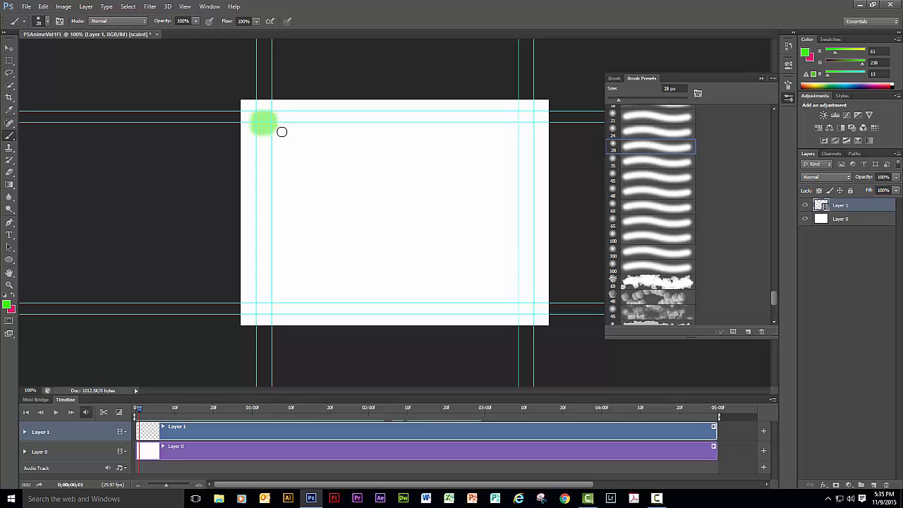
left_click_drag(284, 116, 291, 116)
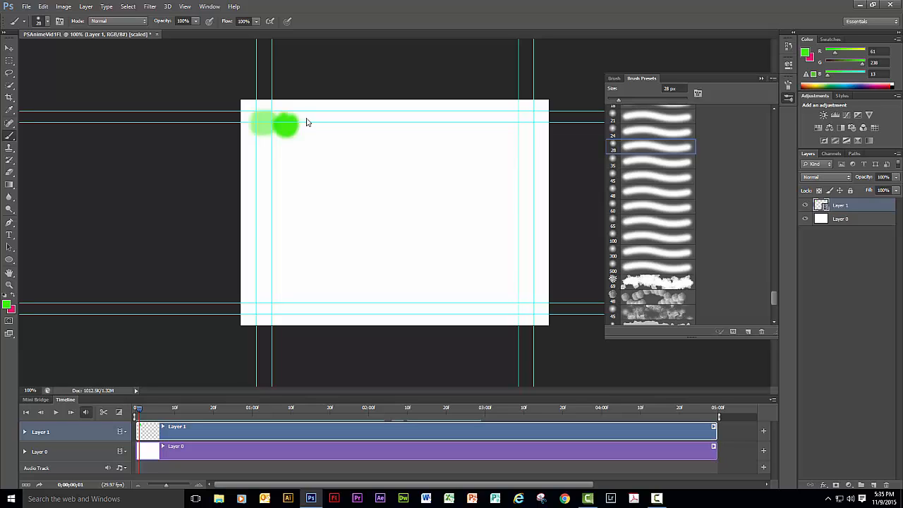
key("Right")
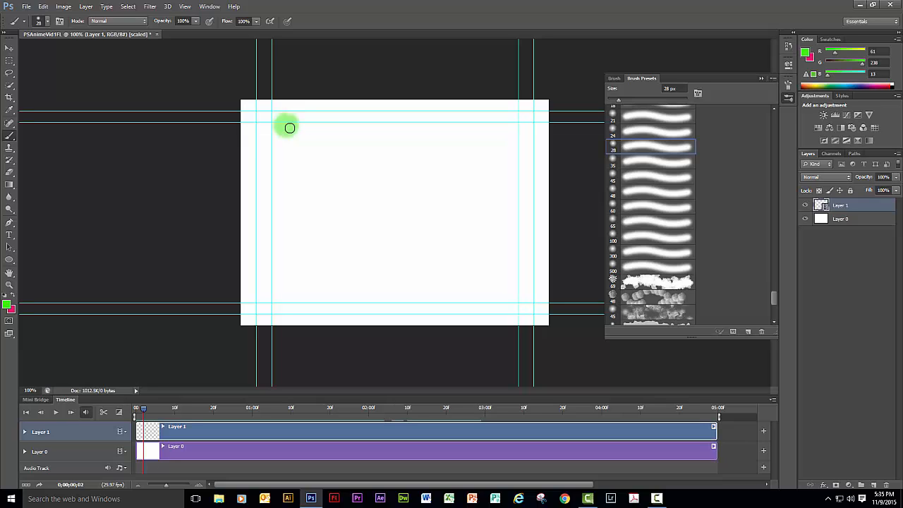
mouse_move(312, 119)
left_mouse_down()
mouse_move(315, 133)
mouse_move(302, 126)
mouse_move(314, 118)
left_mouse_up()
key("Right")
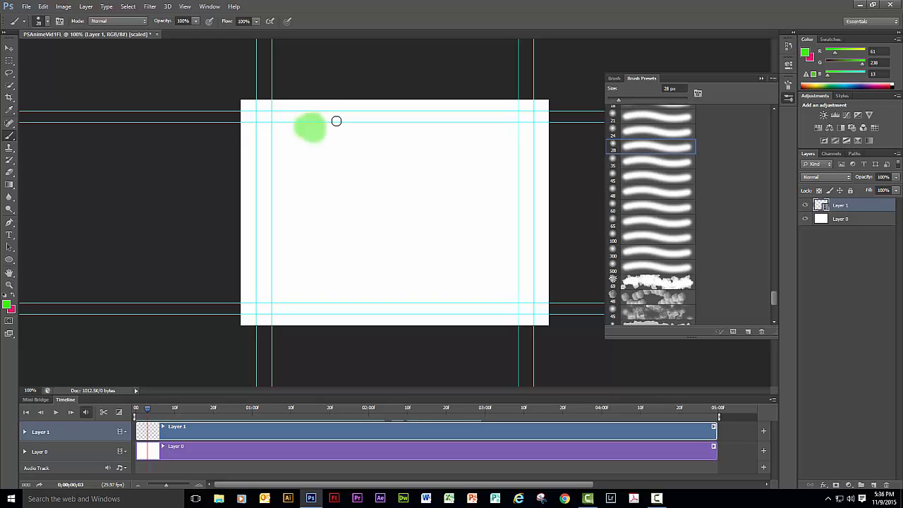
Paint the ball frame by frame up to frame 13, moving rightward and down the canvas's right side, and add a small upper-left dot on frame 13.
mouse_move(337, 121)
left_mouse_down()
mouse_move(360, 123)
mouse_move(350, 129)
mouse_move(385, 131)
mouse_move(369, 125)
mouse_move(387, 117)
mouse_move(384, 130)
mouse_move(407, 133)
mouse_move(393, 124)
mouse_move(430, 128)
mouse_move(415, 121)
mouse_move(424, 122)
mouse_move(423, 132)
mouse_move(457, 120)
mouse_move(442, 134)
mouse_move(453, 125)
mouse_move(469, 132)
mouse_move(484, 116)
mouse_move(472, 132)
mouse_move(532, 122)
mouse_move(520, 141)
mouse_move(523, 130)
mouse_move(530, 153)
mouse_move(515, 172)
mouse_move(514, 161)
mouse_move(522, 169)
mouse_move(497, 197)
left_mouse_up()
key("Right")
key("Right")
key("Right")
key("Right")
key("Right")
key("Right")
key("Right")
key("Right")
key("Right")
key("Right")
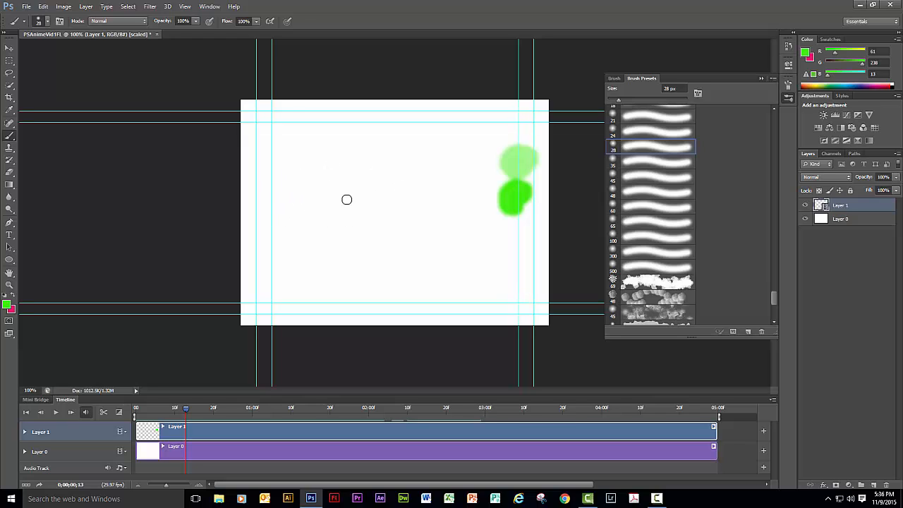
left_click_drag(295, 183, 295, 181)
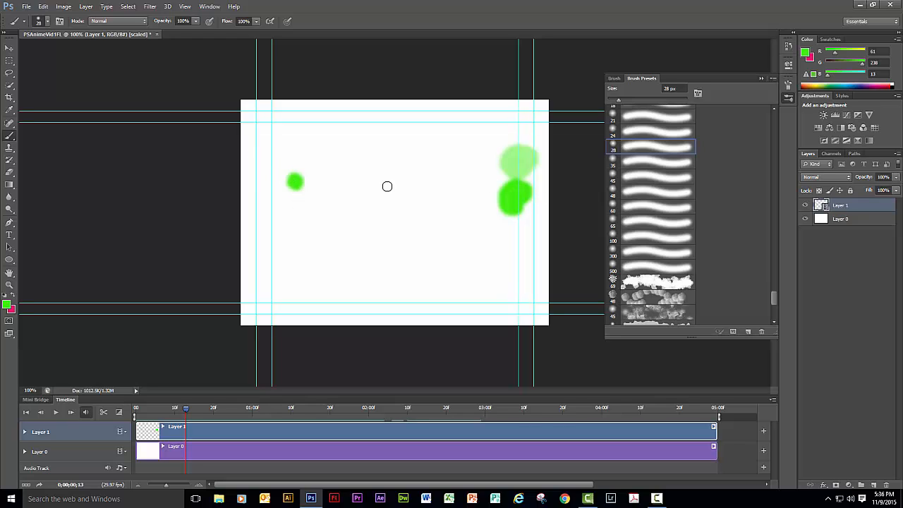
On frame 14, paint the ball further down the right side and place five small green dots around the upper-left onion-skinned dot.
key("Right")
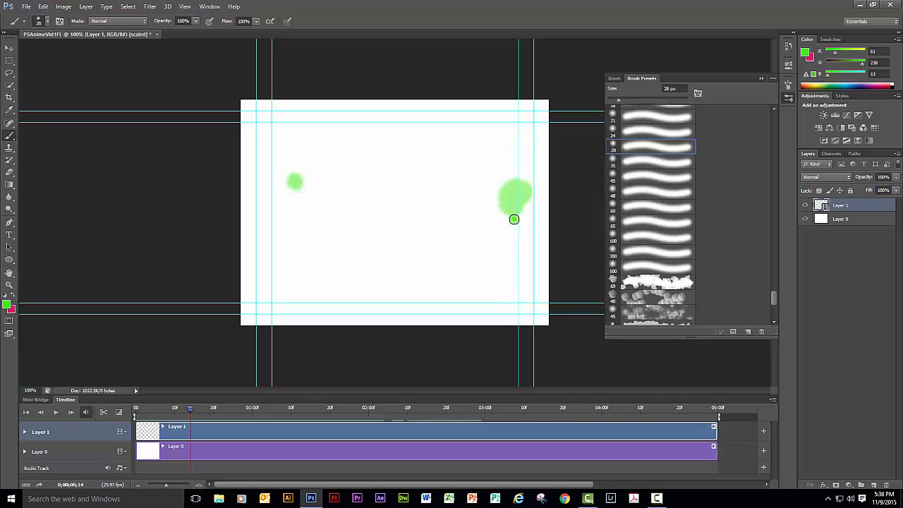
mouse_move(526, 208)
left_mouse_down()
mouse_move(514, 222)
mouse_move(527, 228)
left_mouse_up()
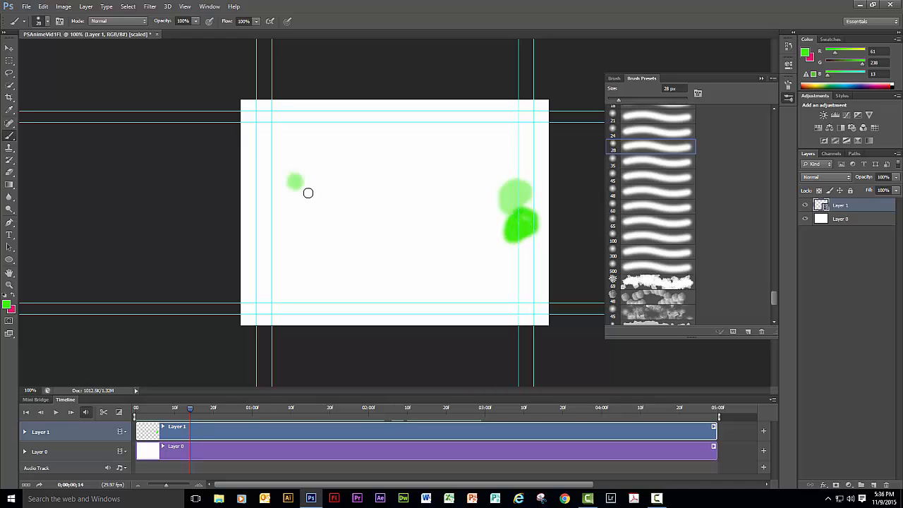
left_click(306, 190)
left_click(309, 172)
left_click(289, 168)
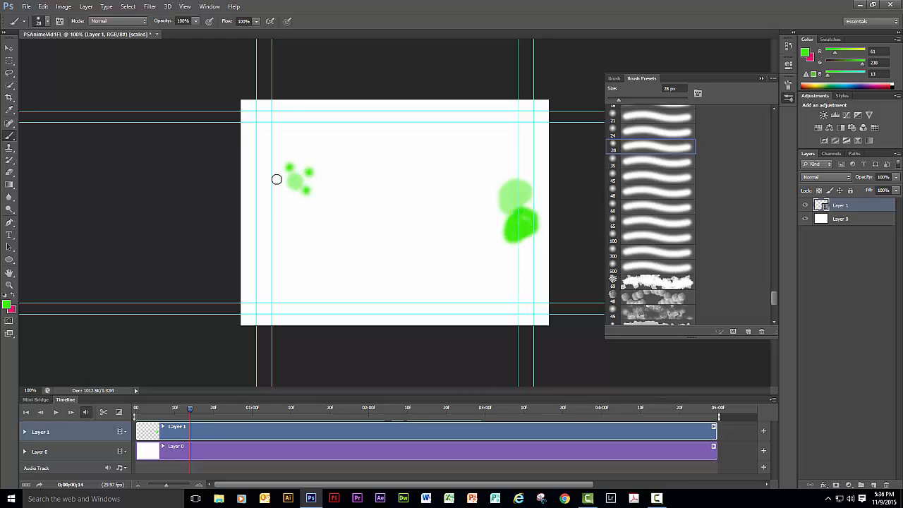
left_click(277, 183)
left_click(288, 198)
On frame 15, paint the ball lower on the right side and dab a wider ring of seven dots around the previous burst.
key("Right")
left_click_drag(528, 244, 525, 243)
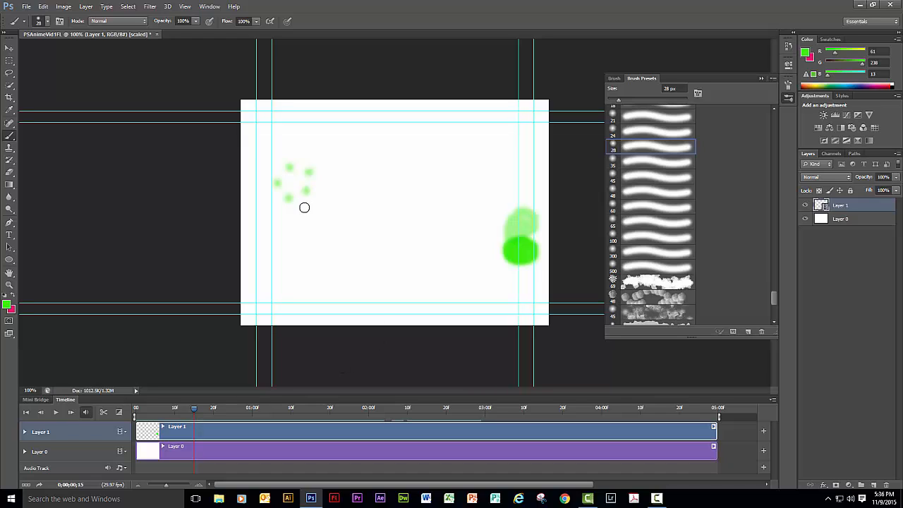
left_click(323, 187)
left_click(309, 160)
left_click(274, 159)
left_click(262, 184)
left_click(276, 210)
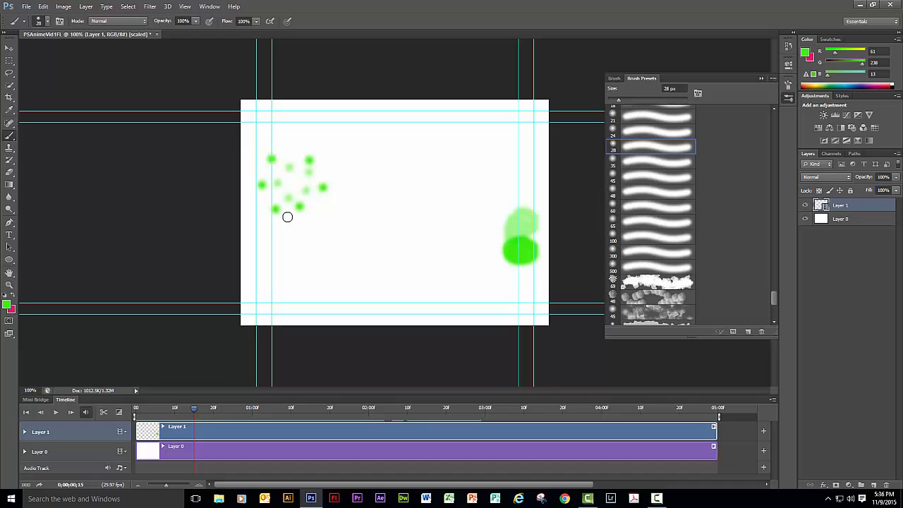
left_click(286, 217)
On frame 16, paint the green ball just below its previous position, near the canvas's lower-right guide corner.
key("Right")
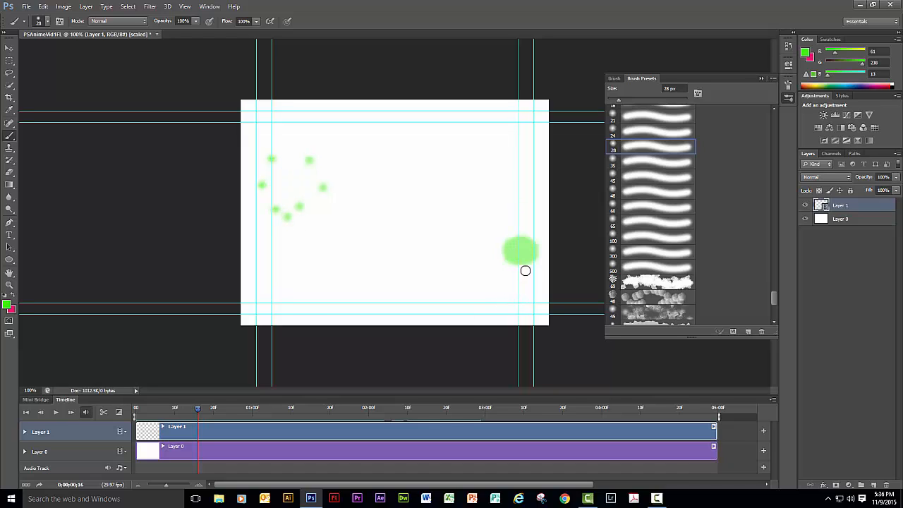
mouse_move(525, 268)
left_mouse_down()
mouse_move(528, 287)
mouse_move(520, 273)
left_mouse_up()
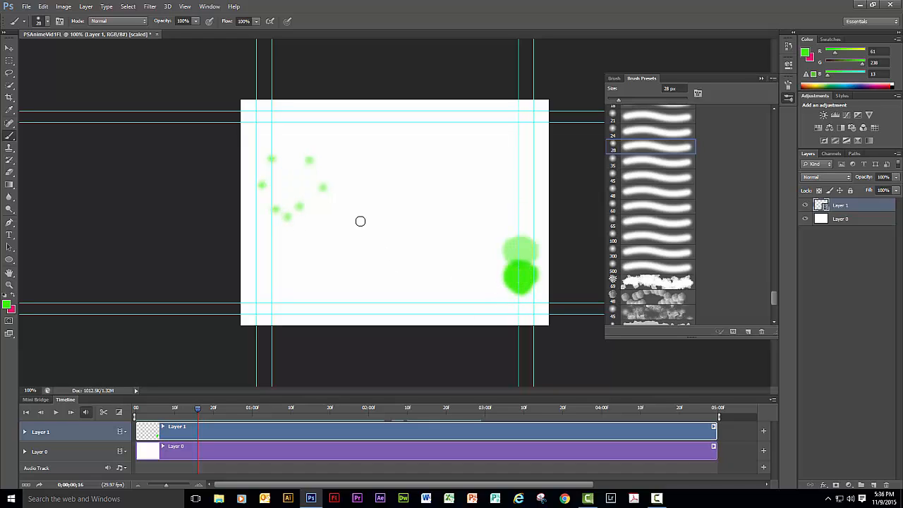
key("Right")
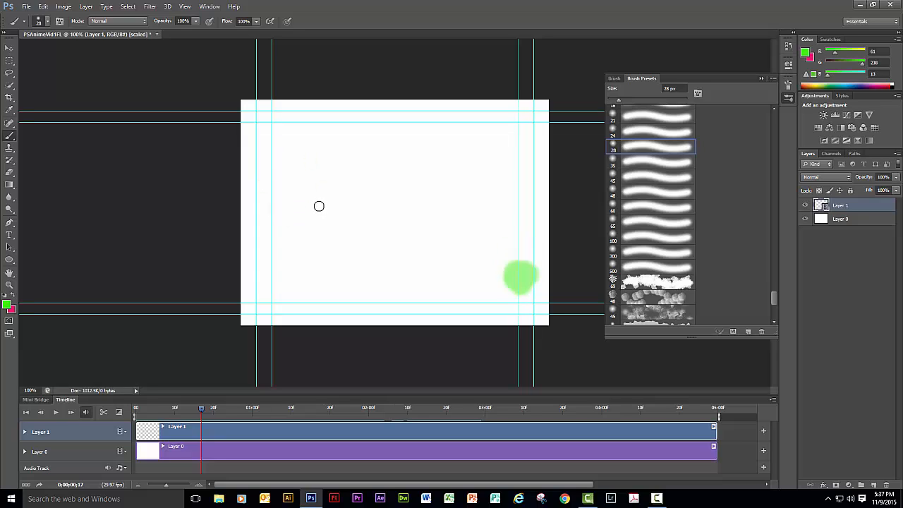
key("Left")
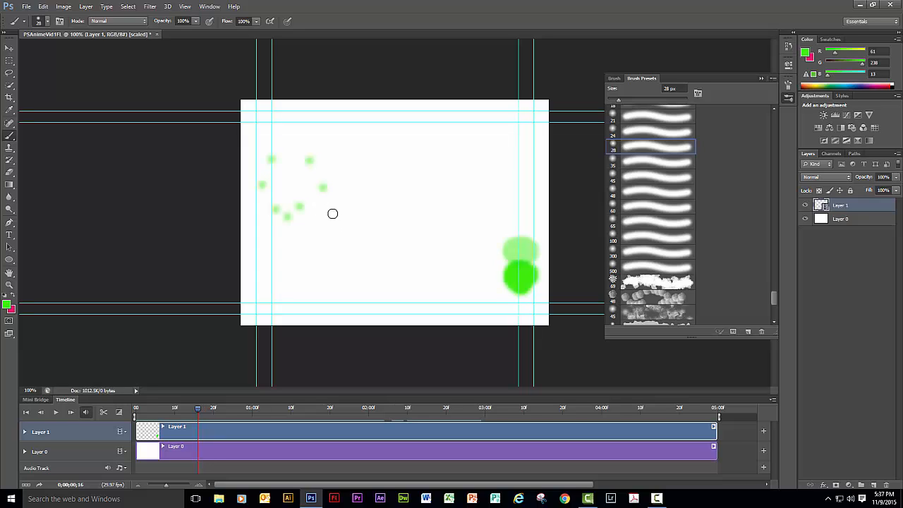
Dab a larger ring of green dots around the upper-left burst on frame 16.
left_click(314, 222)
left_click(327, 208)
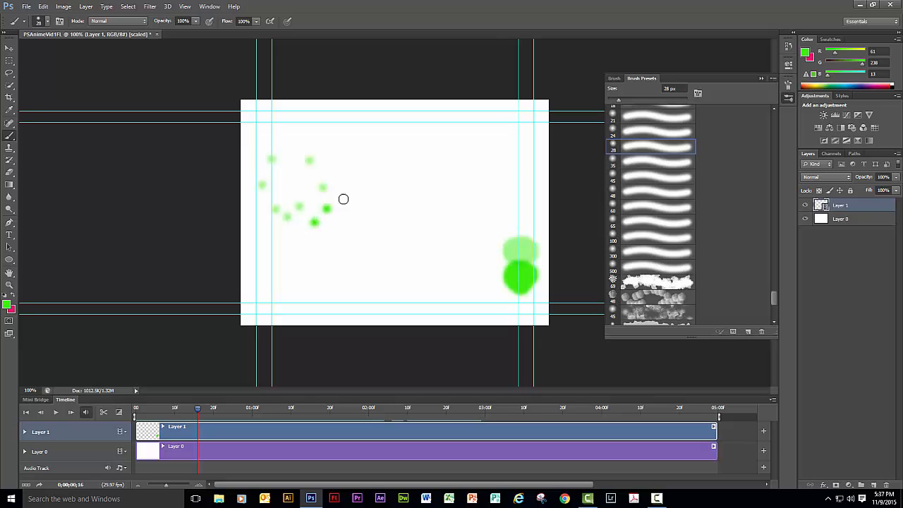
left_click(346, 197)
left_click(345, 182)
left_click(345, 175)
left_click(338, 161)
left_click(329, 154)
left_click(302, 142)
left_click(279, 144)
left_click(256, 151)
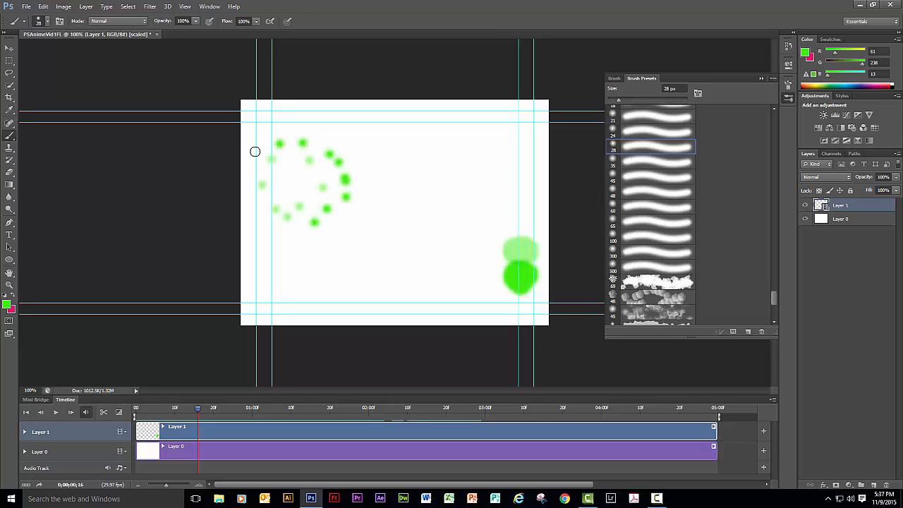
left_click(255, 177)
left_click(249, 191)
left_click(253, 210)
left_click(265, 224)
left_click(283, 235)
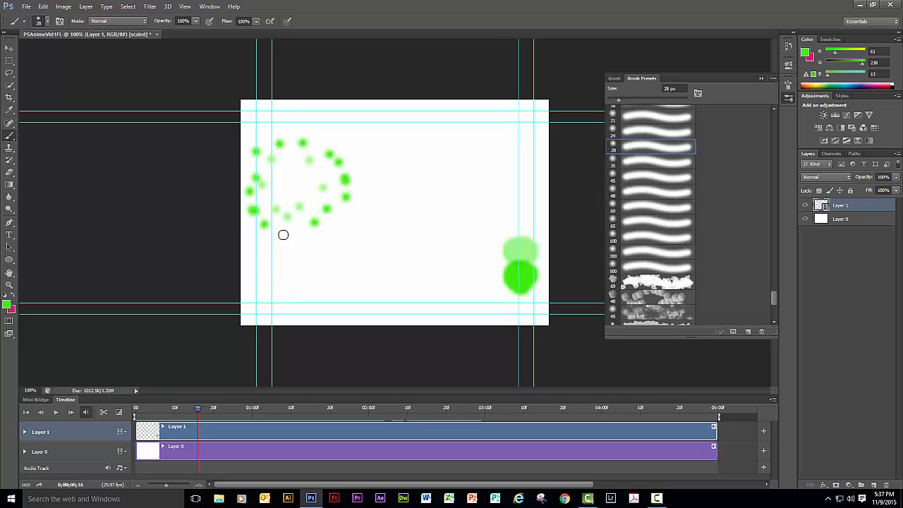
left_click(302, 235)
On frame 17, paint the ball shifted left along the canvas's lower edge and dab a still wider ring of dots around the upper-left burst.
key("Right")
mouse_move(480, 274)
left_mouse_down()
mouse_move(473, 268)
mouse_move(484, 264)
mouse_move(482, 276)
left_mouse_up()
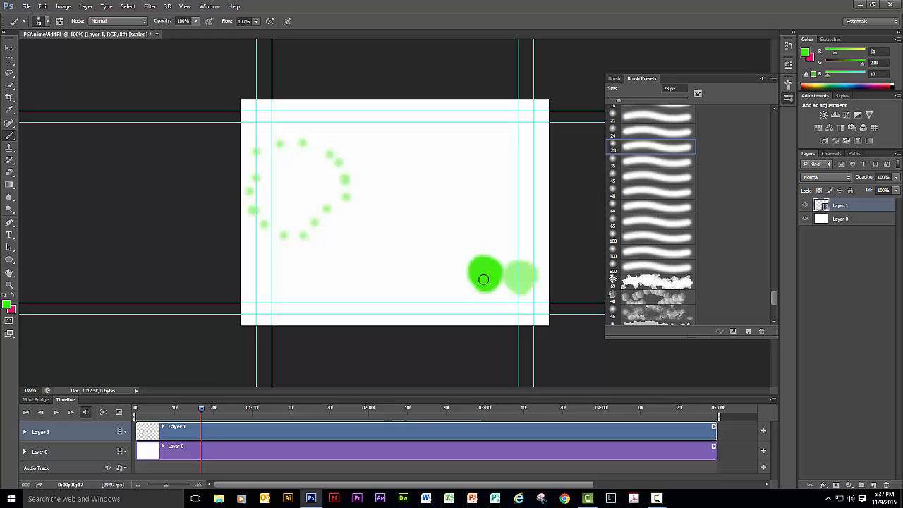
left_click(343, 226)
left_click(374, 199)
left_click(364, 169)
left_click(338, 135)
left_click(293, 126)
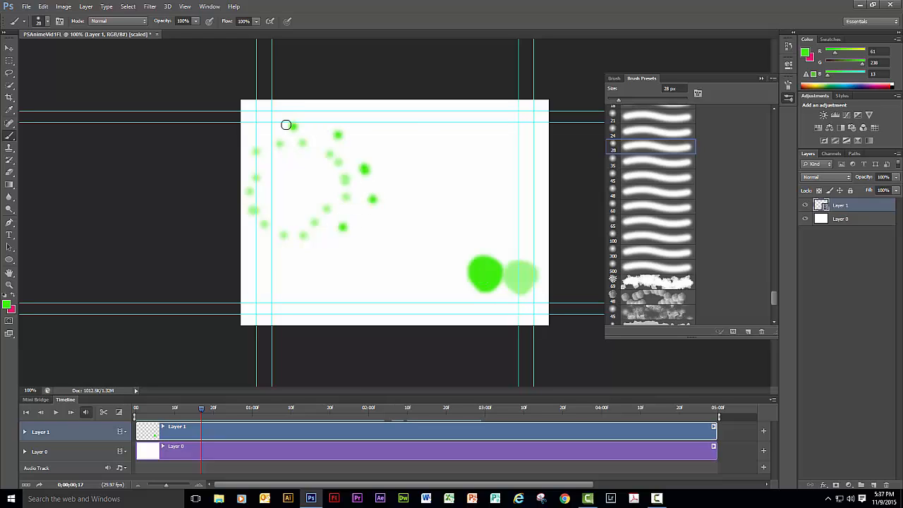
left_click(256, 130)
left_click(249, 234)
left_click(271, 263)
left_click(286, 266)
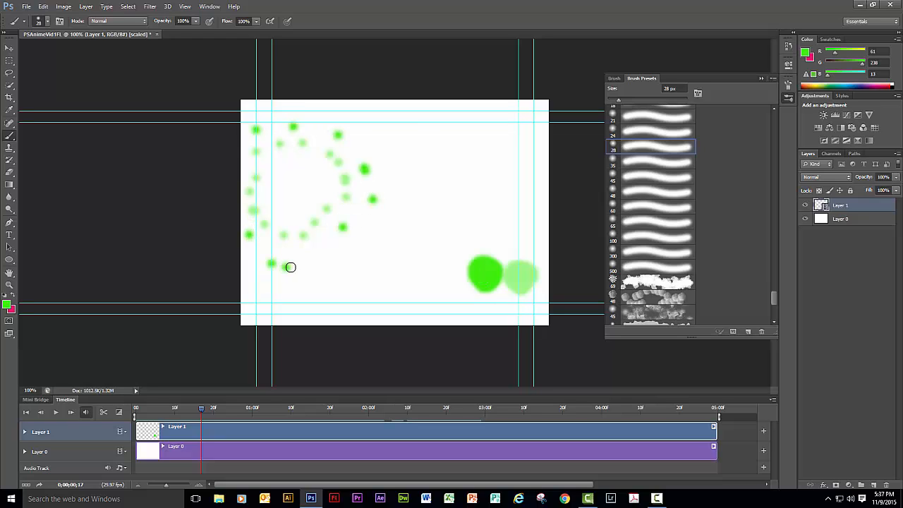
left_click(297, 266)
left_click(327, 262)
left_click(329, 244)
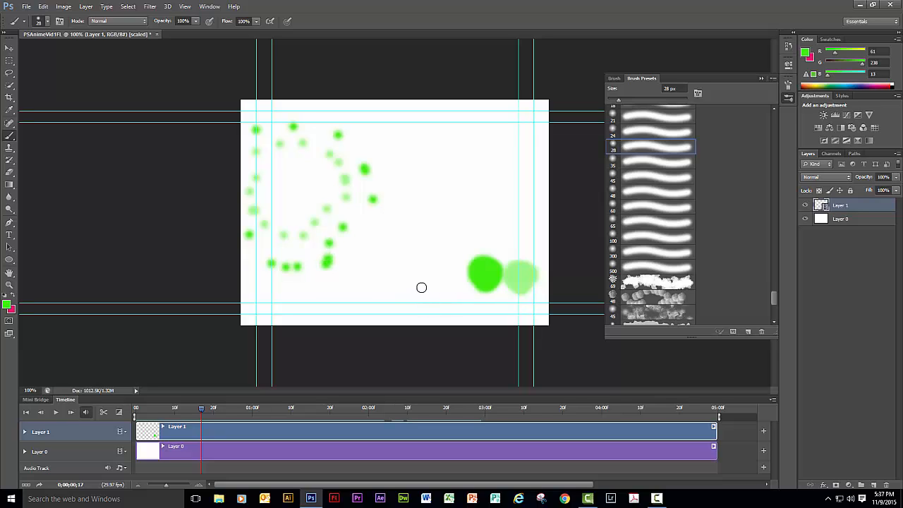
On frame 18, paint the ball one more position to the left, and move the playhead to the timeline's last frame.
key("Right")
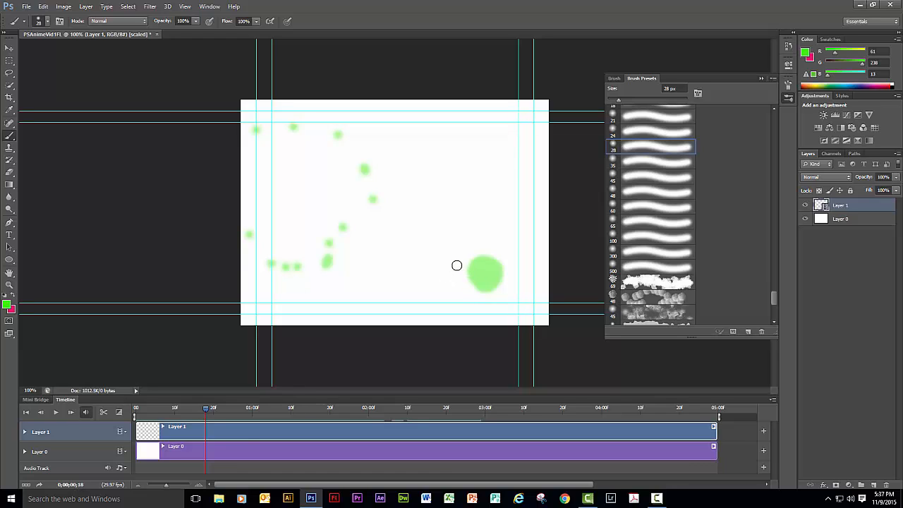
mouse_move(456, 264)
left_mouse_down()
mouse_move(446, 282)
mouse_move(462, 280)
mouse_move(451, 267)
mouse_move(446, 288)
mouse_move(458, 270)
left_mouse_up()
key("Right")
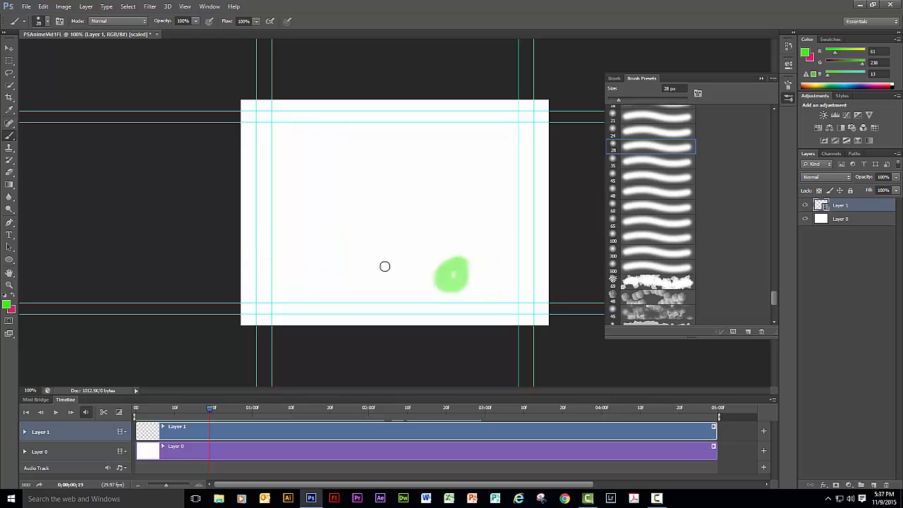
key("End")
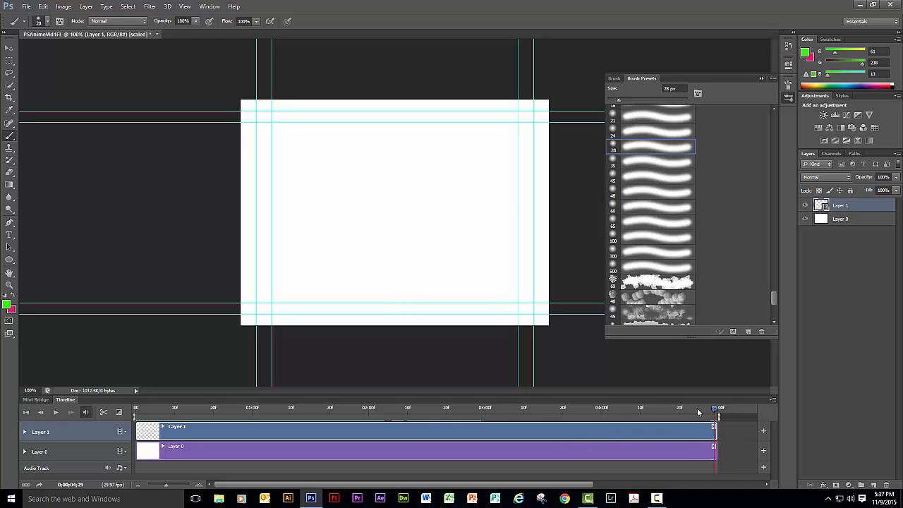
Return to frame 18 and dab a wider ring of green dots around the upper-left burst.
mouse_move(699, 412)
left_mouse_down()
mouse_move(189, 419)
mouse_move(207, 426)
left_mouse_up()
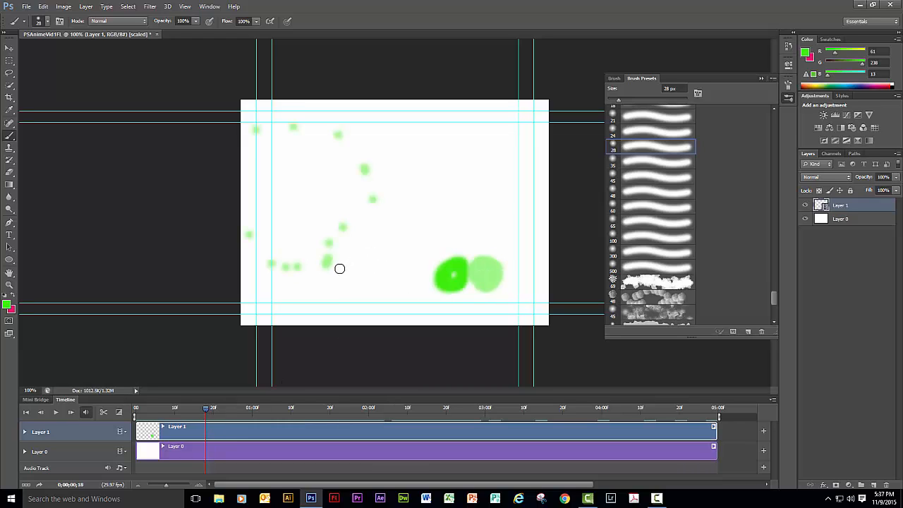
left_click(350, 247)
left_click(396, 229)
left_click(398, 203)
left_click(389, 169)
left_click(384, 152)
left_click(325, 122)
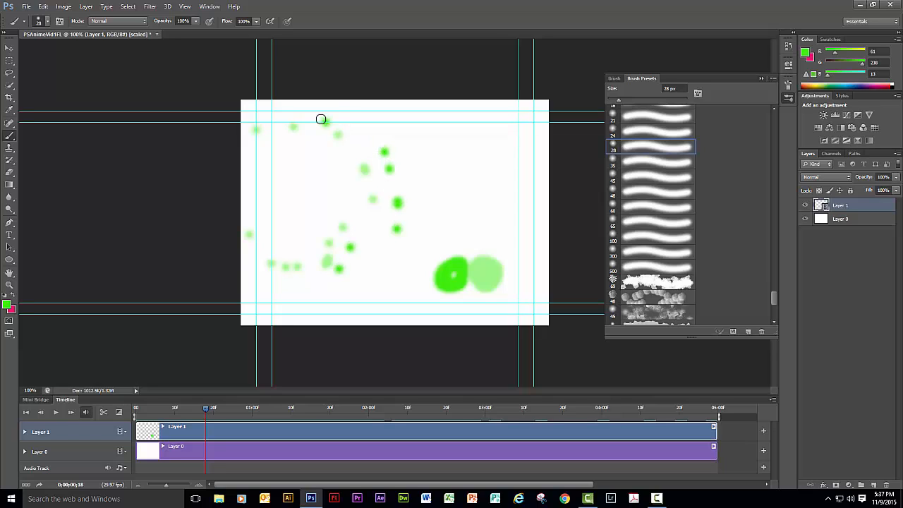
left_click(276, 114)
left_click(252, 276)
left_click(300, 291)
left_click(313, 292)
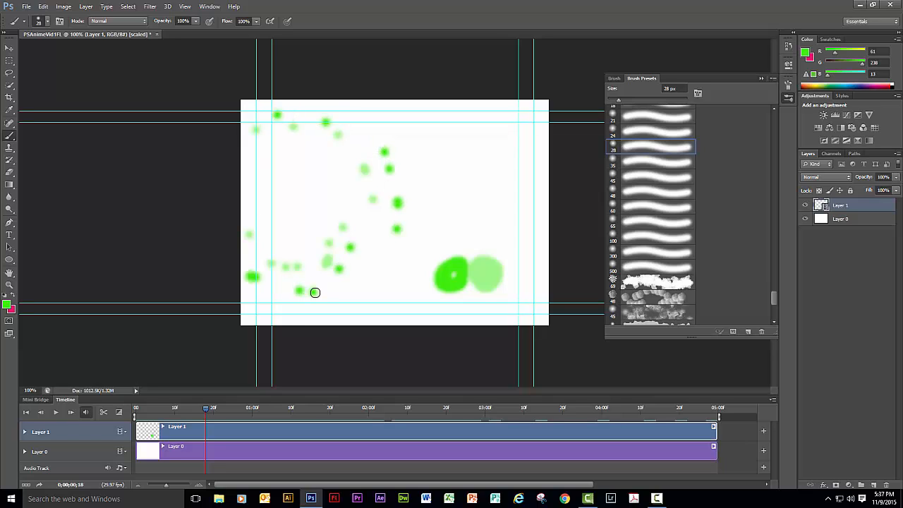
left_click(350, 278)
left_click(368, 271)
left_click(384, 256)
left_click(396, 241)
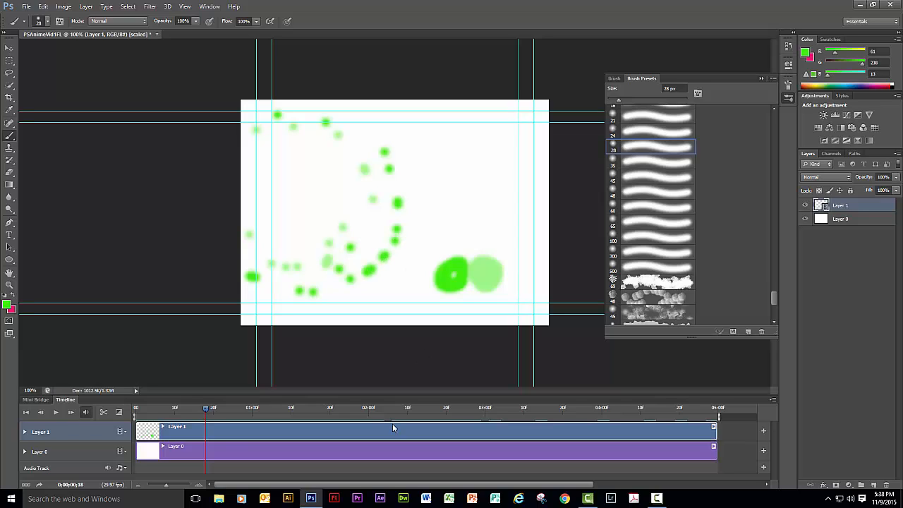
Play the animation through from the first frame to review it, and return the playhead to the start.
key("Right")
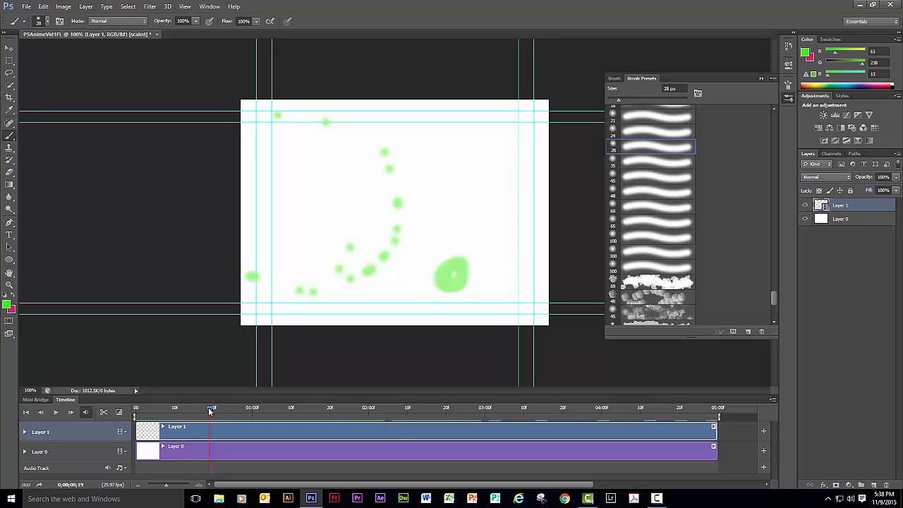
left_click_drag(213, 409, 125, 405)
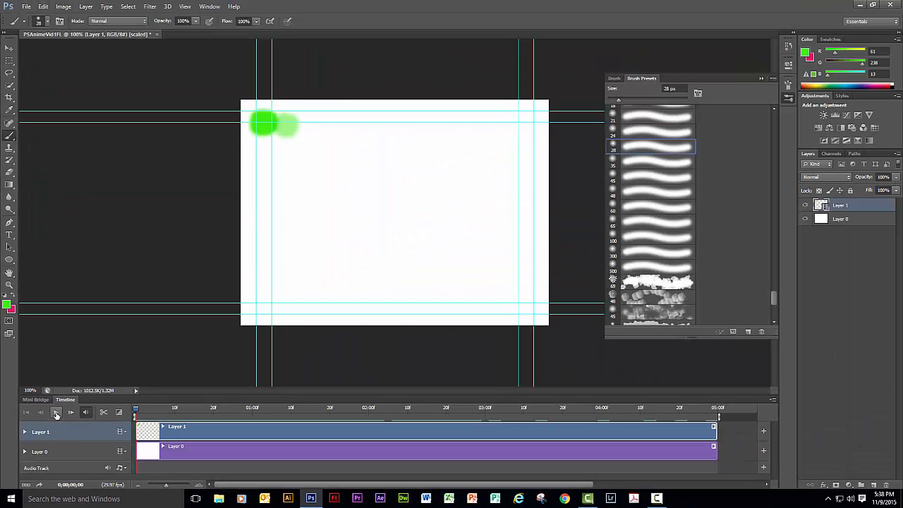
left_click(188, 185)
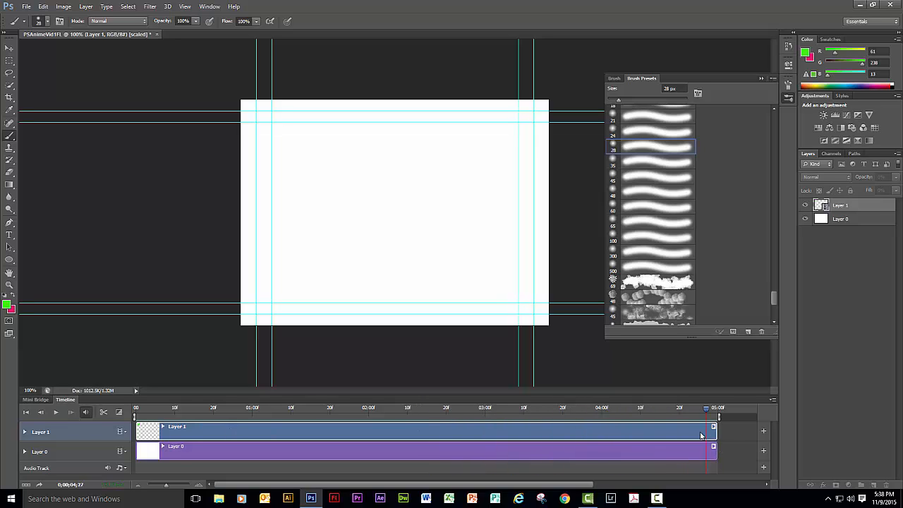
left_click_drag(714, 409, 113, 462)
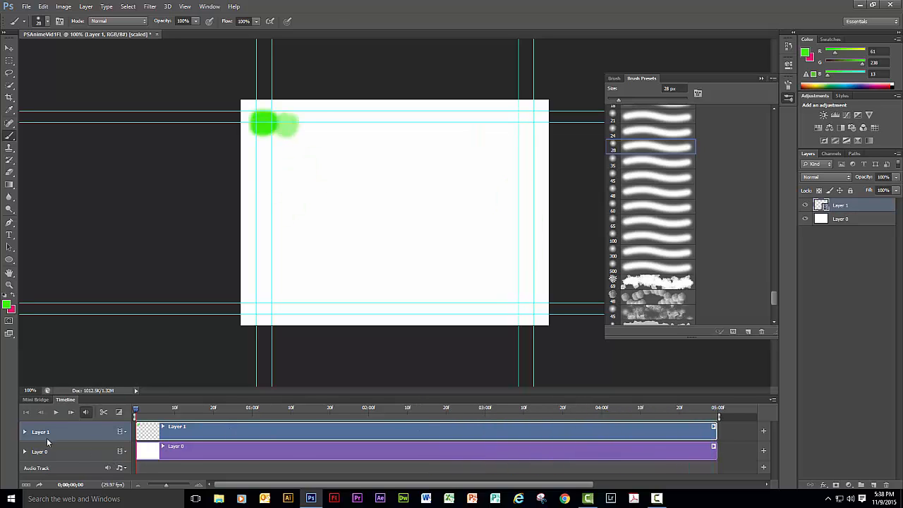
left_click(55, 415)
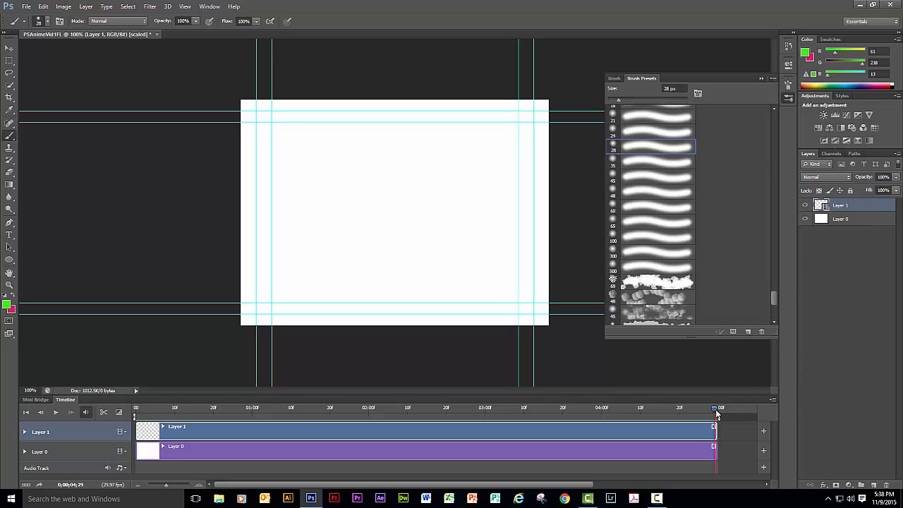
left_click_drag(713, 407, 120, 411)
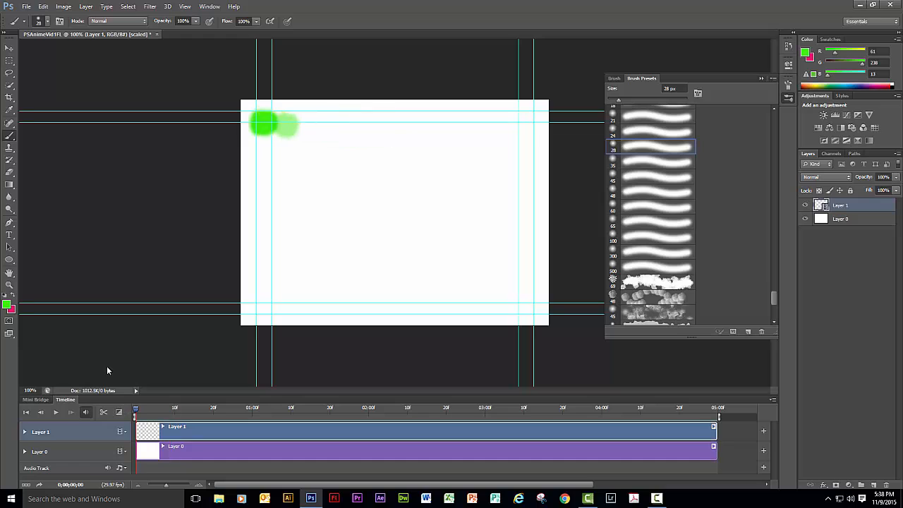
Add a new blank video layer above Layer 1.
left_click(88, 8)
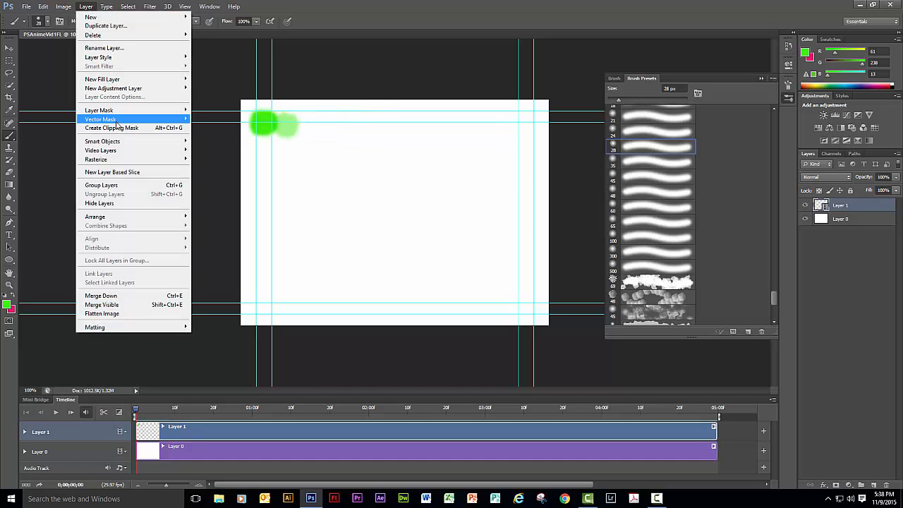
mouse_move(110, 153)
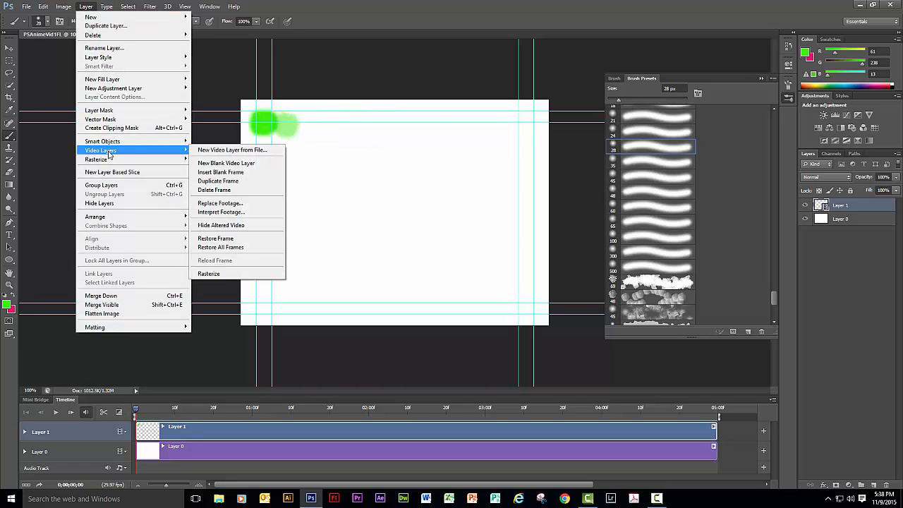
left_click(231, 163)
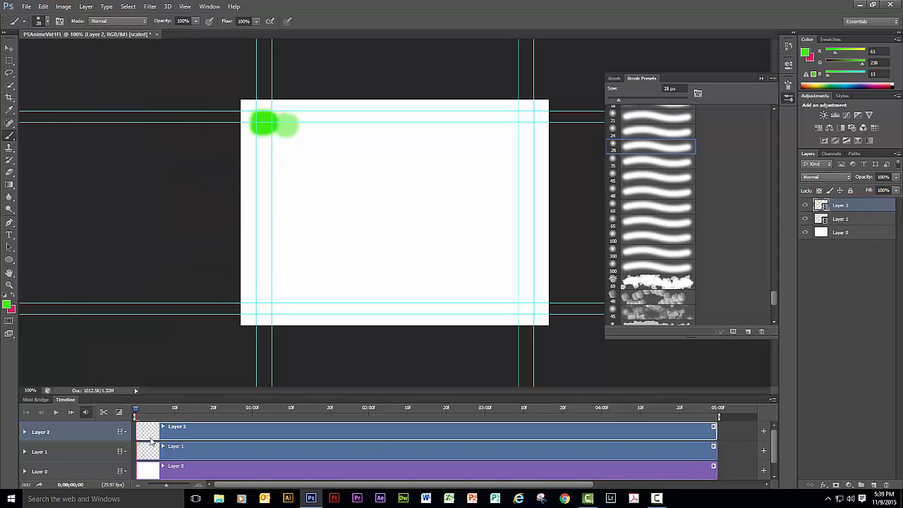
Make Layer 1 the active layer and enlarge the timeline area to fit all the layer tracks.
left_click(868, 220)
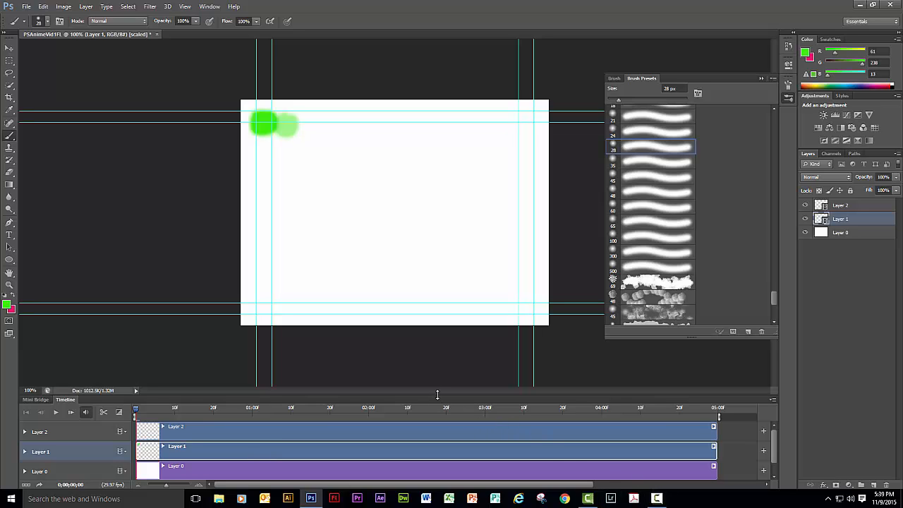
left_click_drag(437, 395, 439, 377)
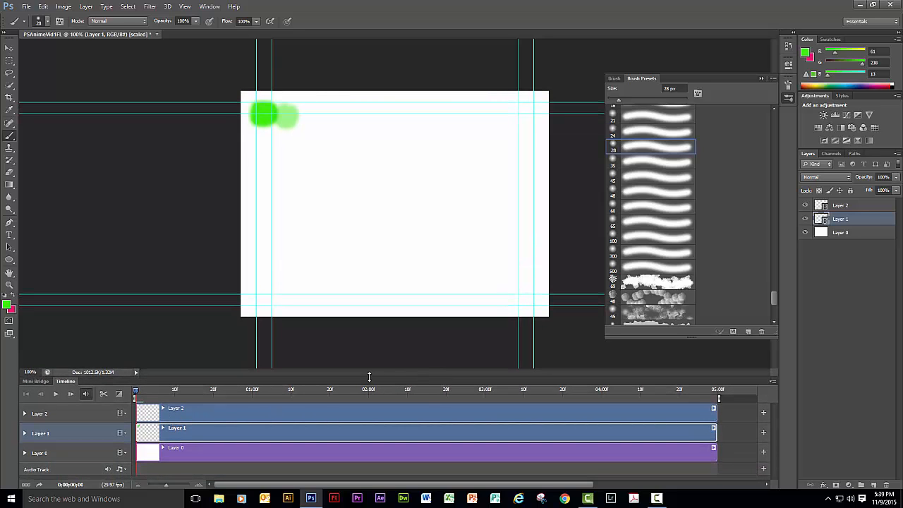
left_click_drag(370, 376, 369, 360)
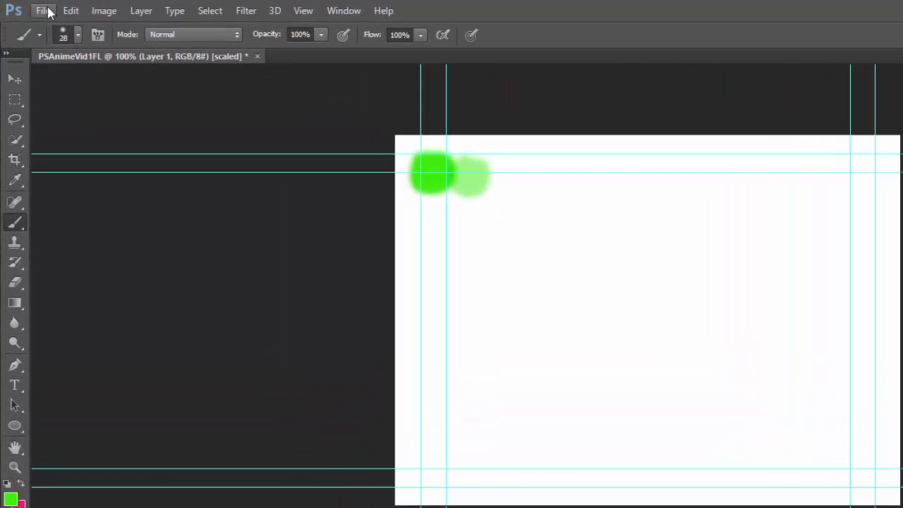
Open the Render Video export settings and choose This PC as the render folder for PSAnimeVid1FL.mp4.
left_click(45, 11)
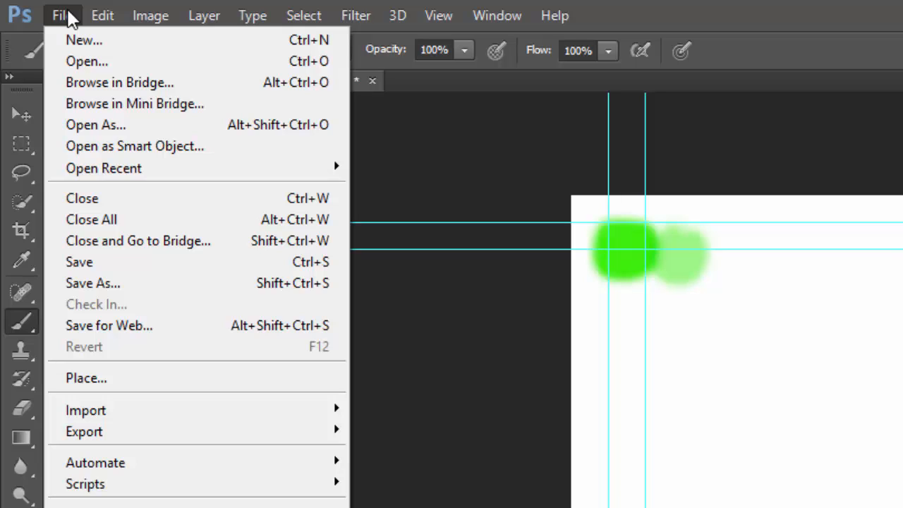
mouse_move(125, 438)
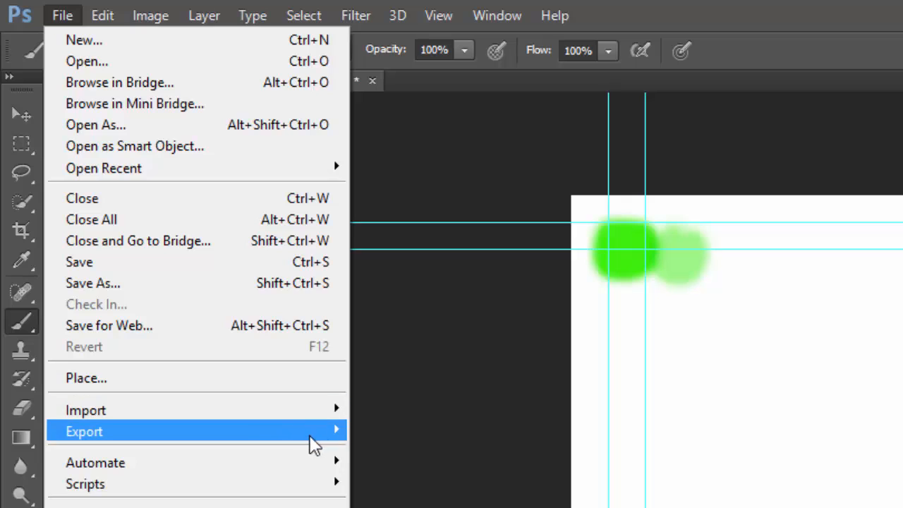
mouse_move(337, 430)
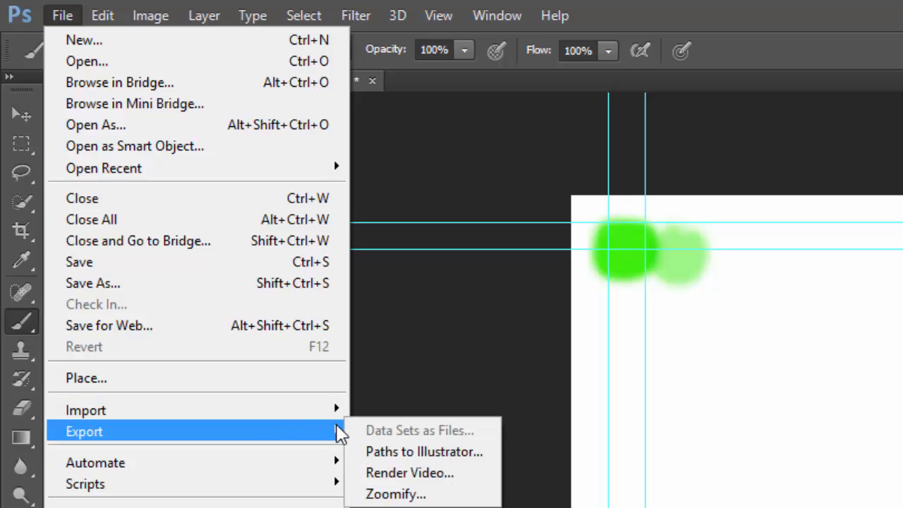
left_click(420, 473)
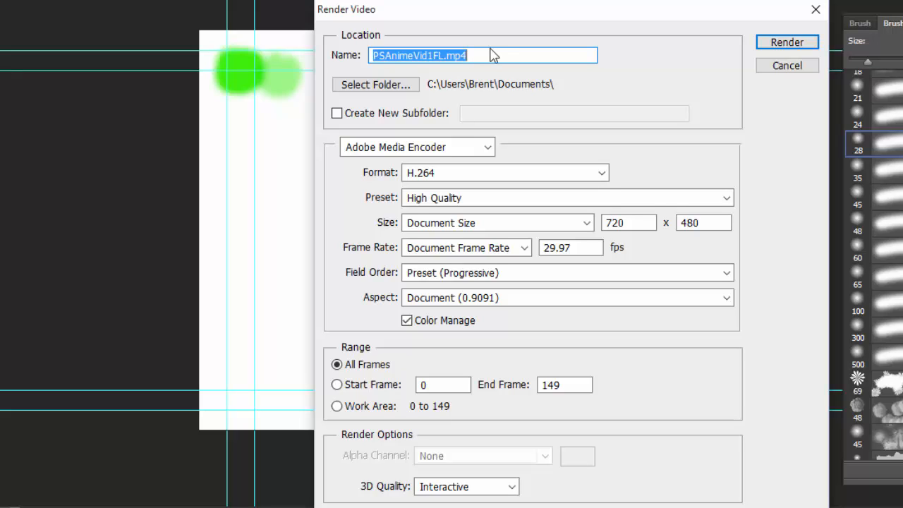
left_click(384, 90)
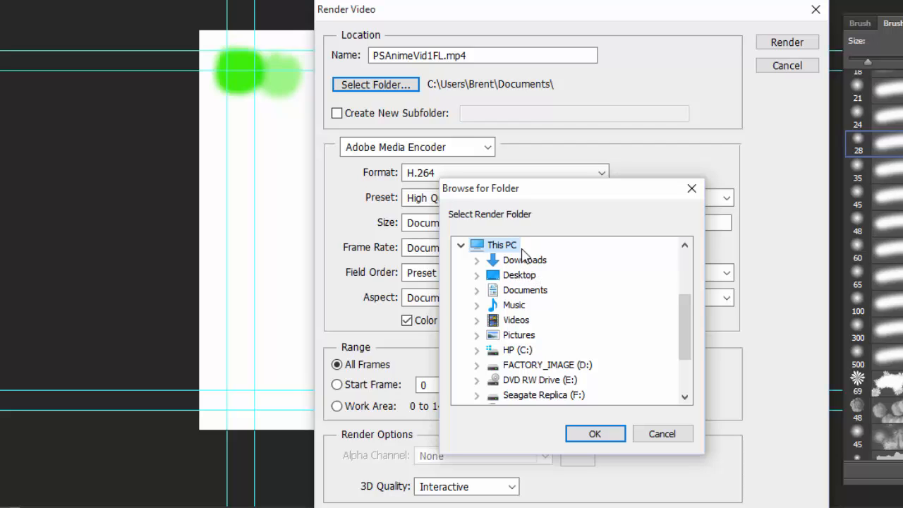
left_click(586, 434)
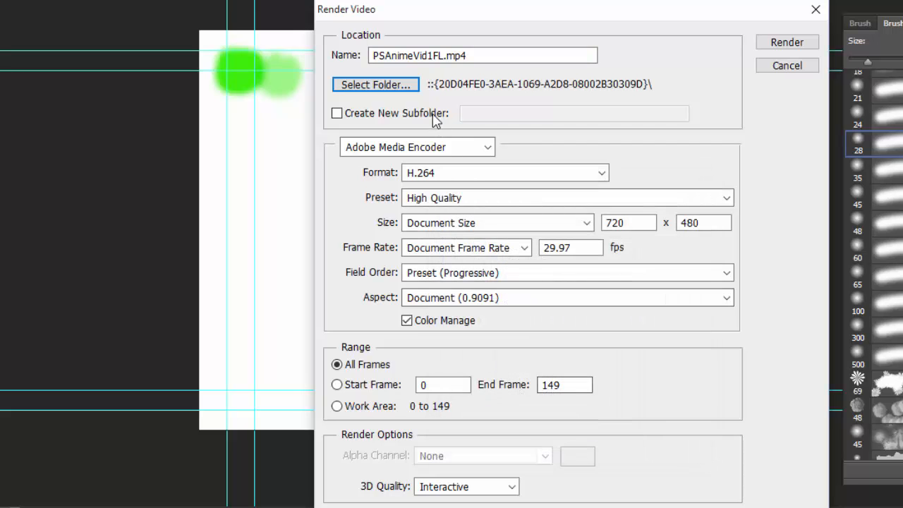